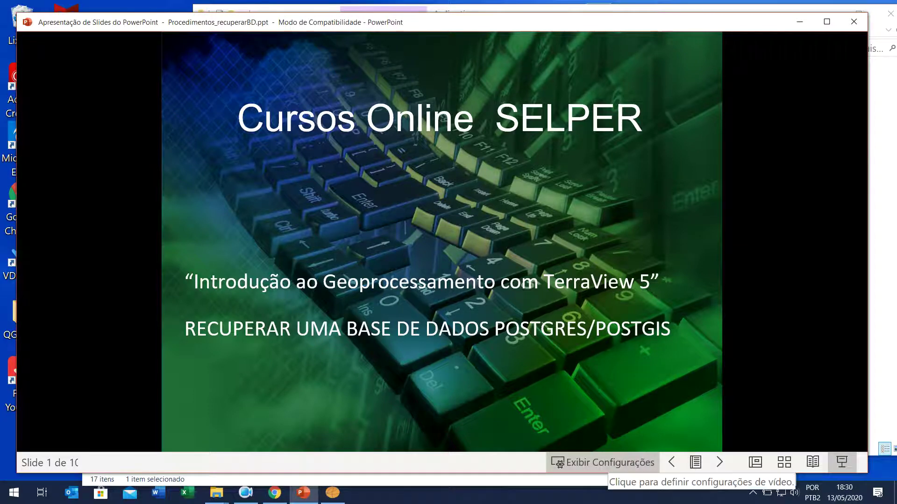
# Step: Advance the slideshow from the SELPER title slide to slide 2, 'SITUAÇÃO 1'
pyautogui.press('Right')
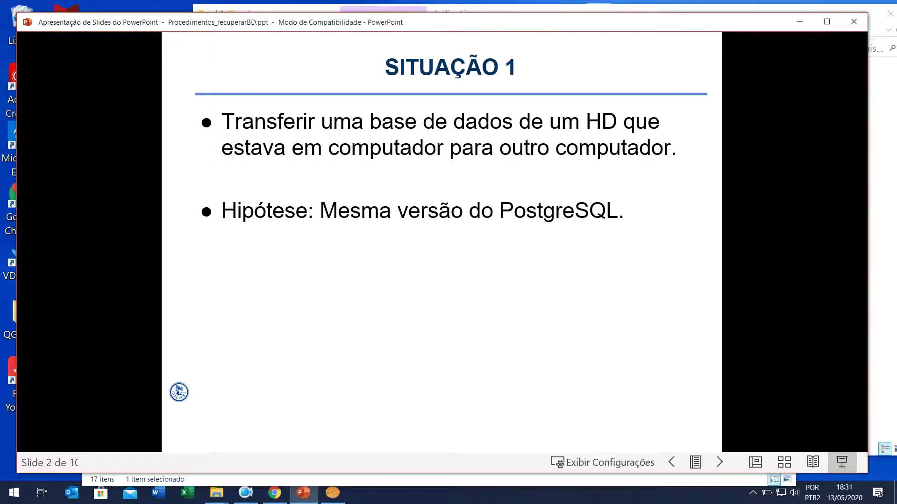
# Step: Page through the installer slides to slide 7, 'Passo 04: local dos arquivos de dados', and enlarge it
pyautogui.press('Right')
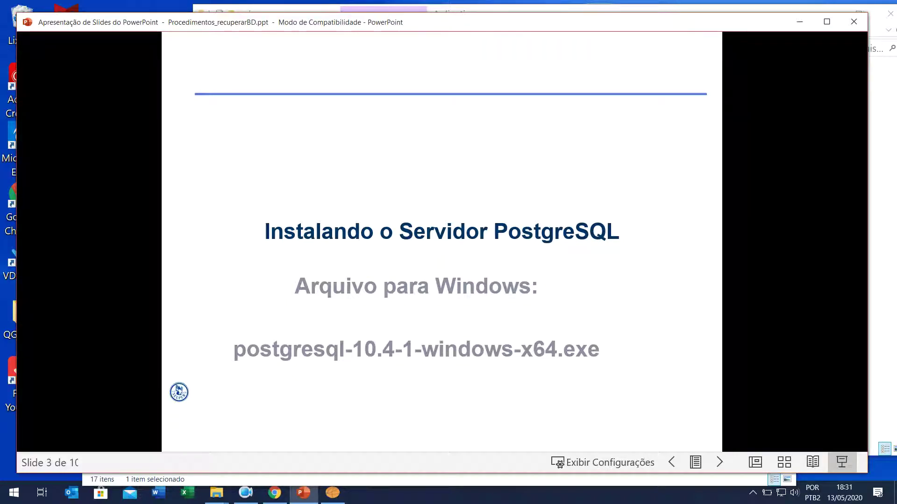
pyautogui.press('Right')
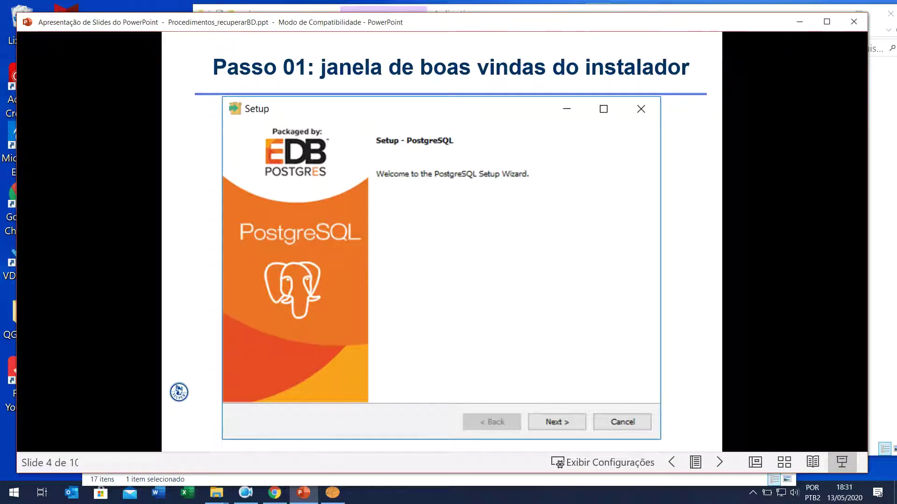
pyautogui.press('Right')
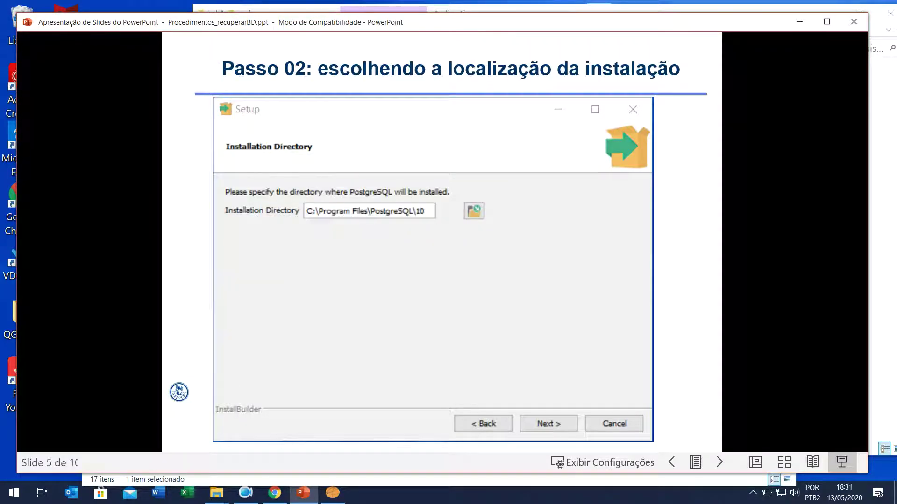
pyautogui.press('Right')
pyautogui.press('Right')
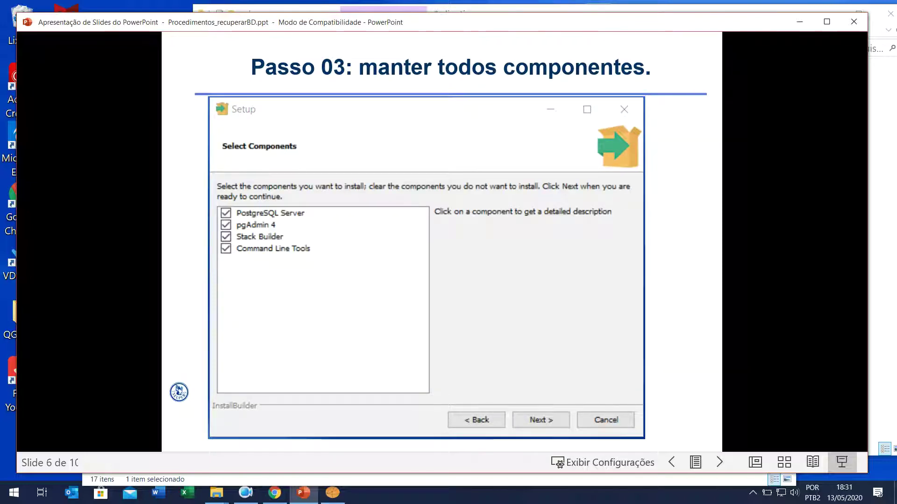
pyautogui.press('Right')
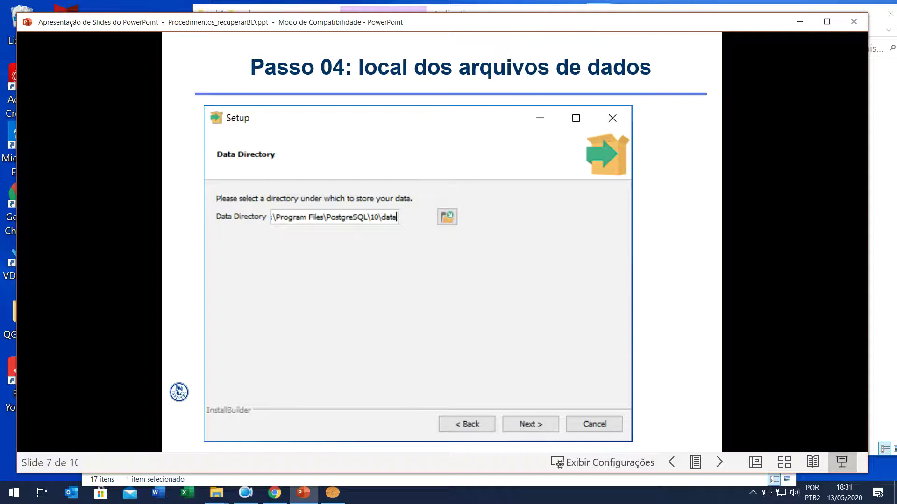
pyautogui.press('Right')
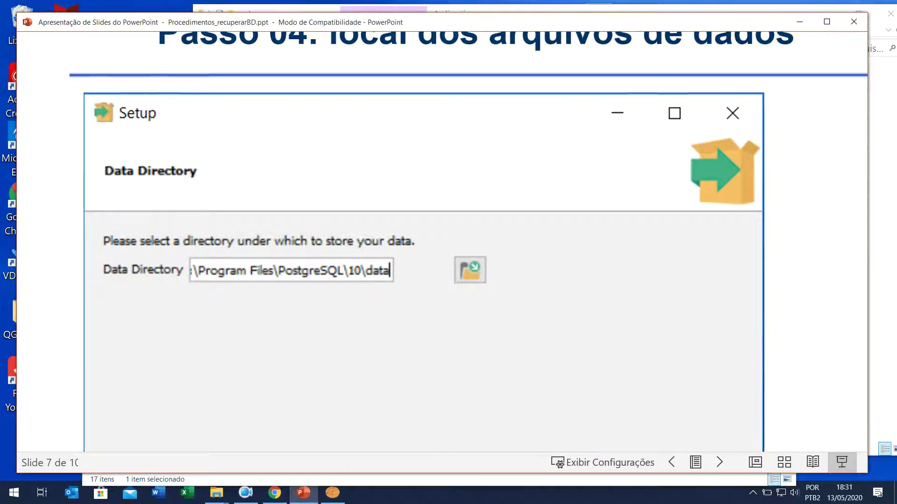
# Step: Fit slide 7 back to the window, advance to the superuser password slide, and minimize PowerPoint
pyautogui.press('Right')
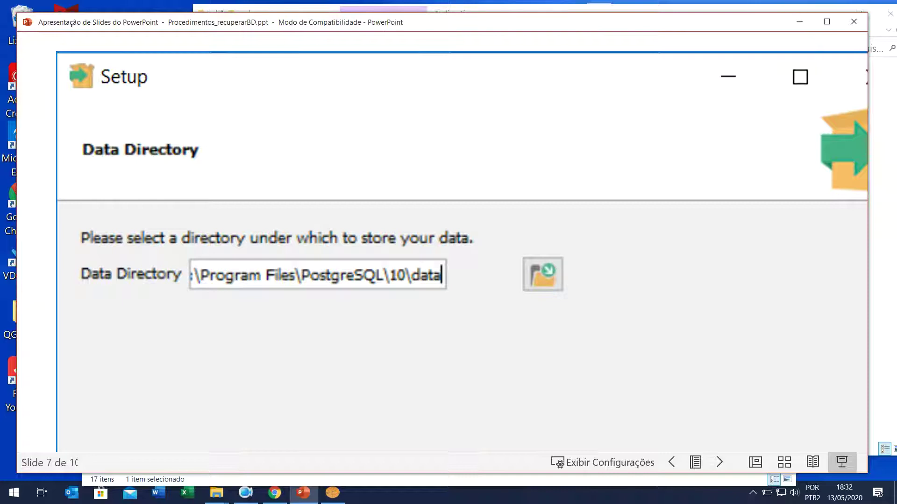
pyautogui.scroll(-2, 462, 233)
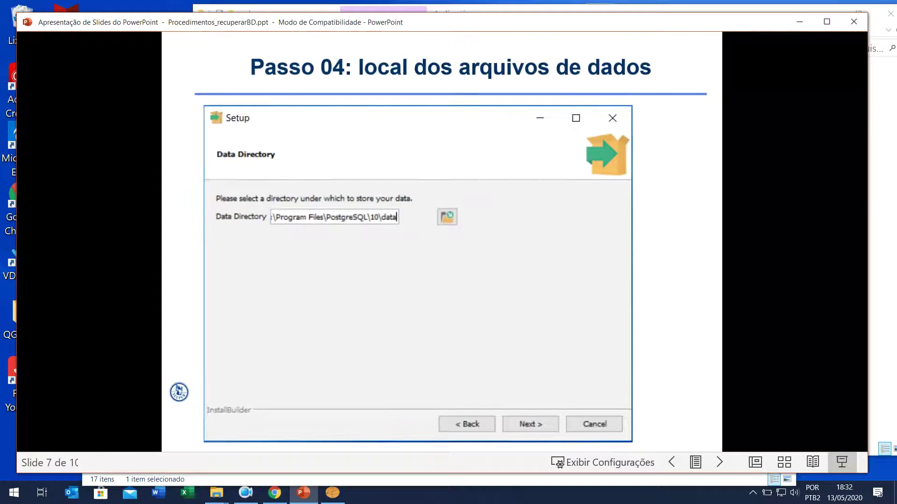
pyautogui.press('Right')
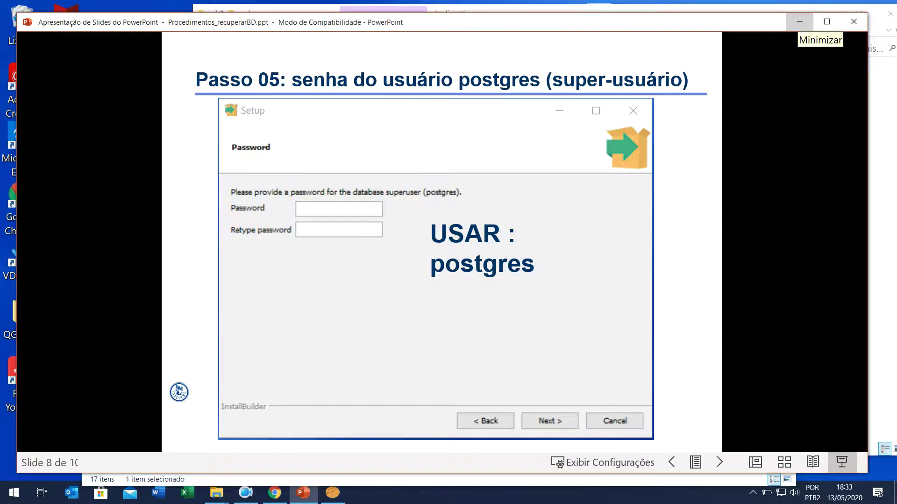
pyautogui.click(799, 22)
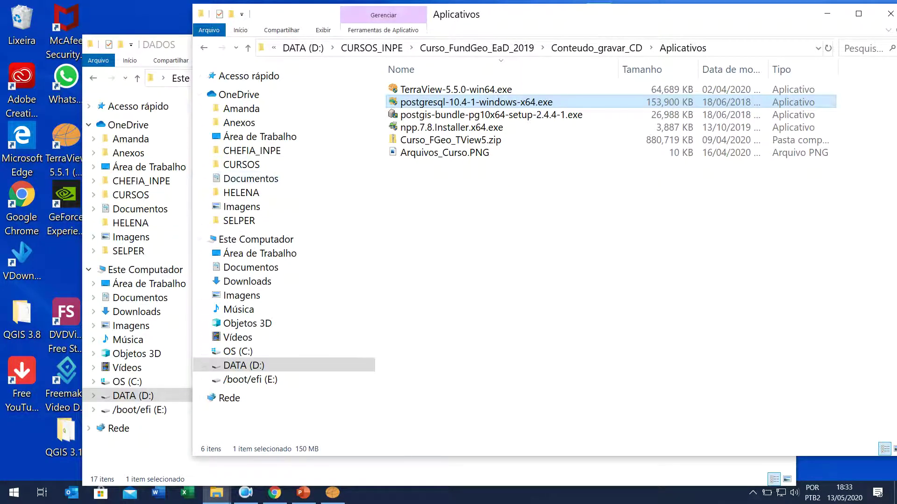
# Step: Browse the data folder inside DADOS, then go up to the DATA (D:) drive root
pyautogui.hotkey('alt', 'Tab')
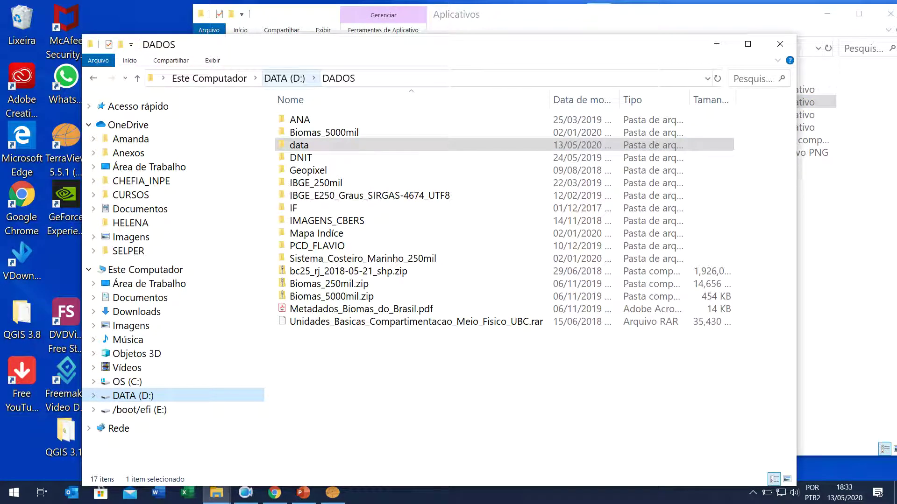
pyautogui.click(338, 78)
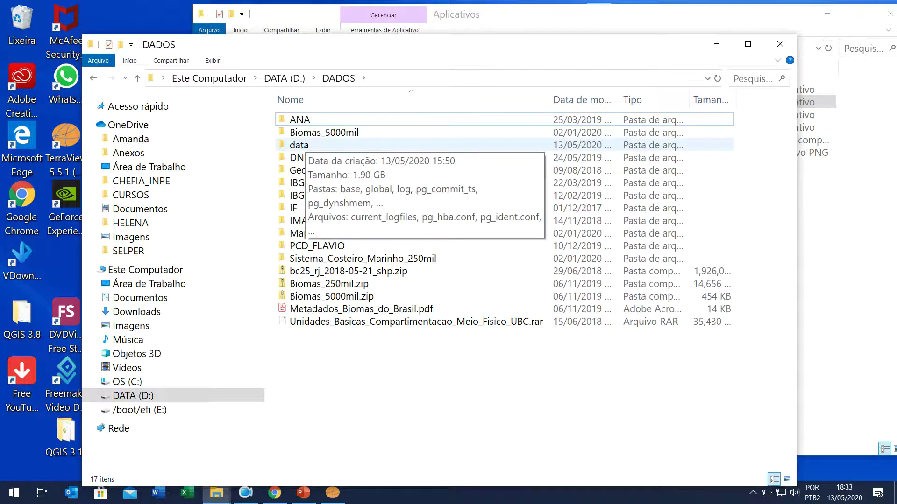
pyautogui.click(299, 145)
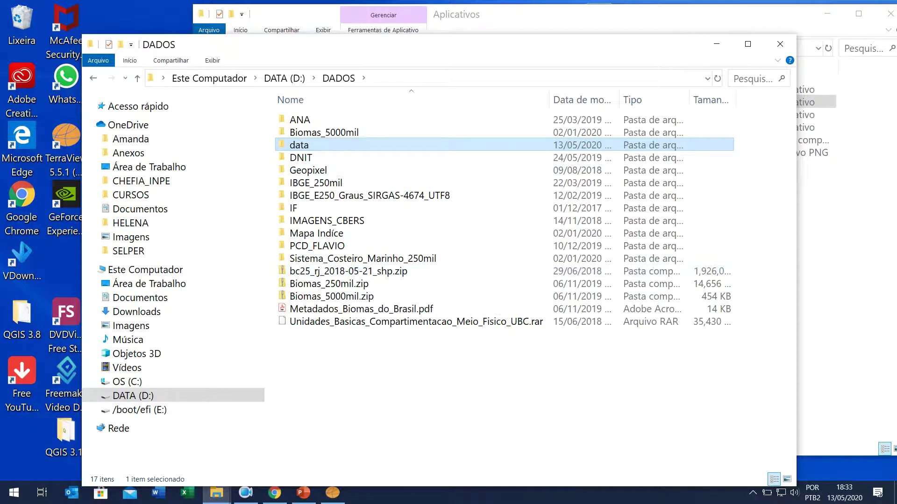
pyautogui.doubleClick(308, 145)
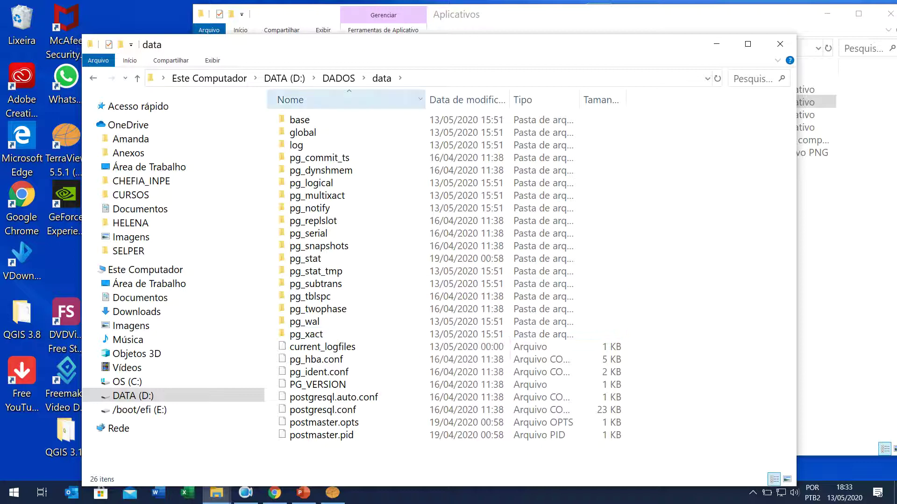
pyautogui.click(338, 78)
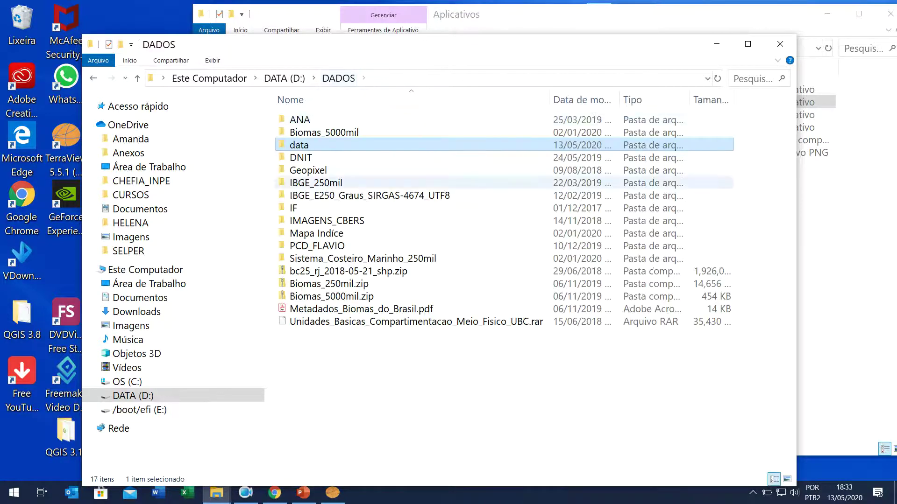
pyautogui.press('Return')
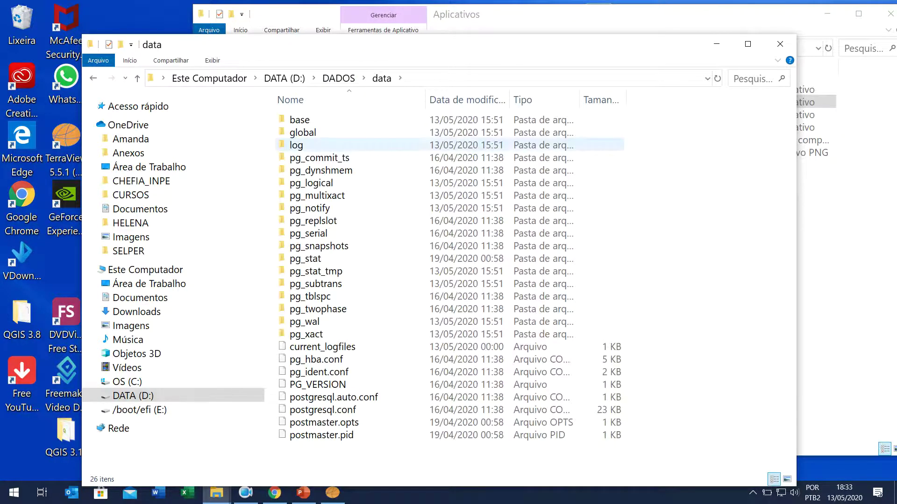
pyautogui.click(339, 78)
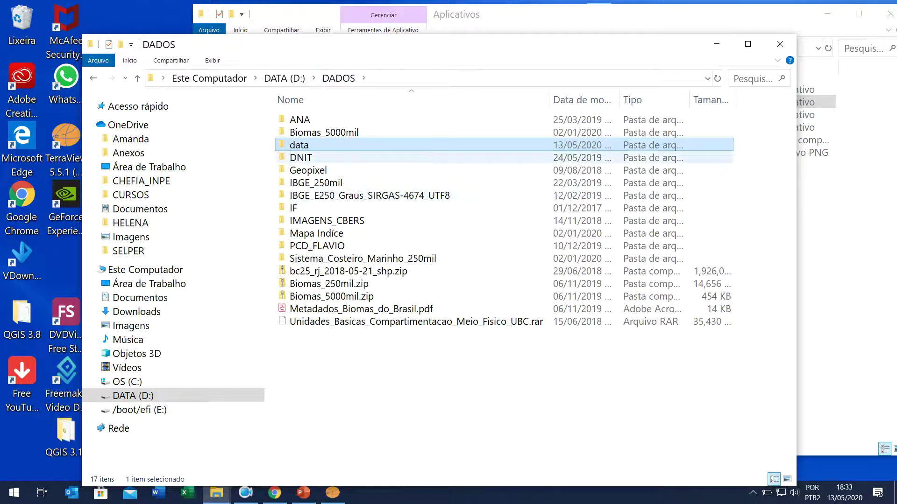
pyautogui.press('Down')
pyautogui.press('Up')
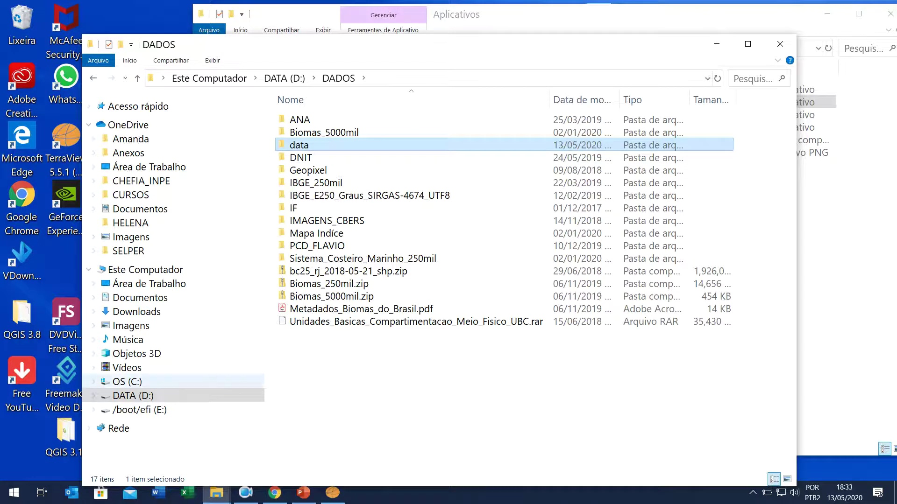
pyautogui.click(133, 396)
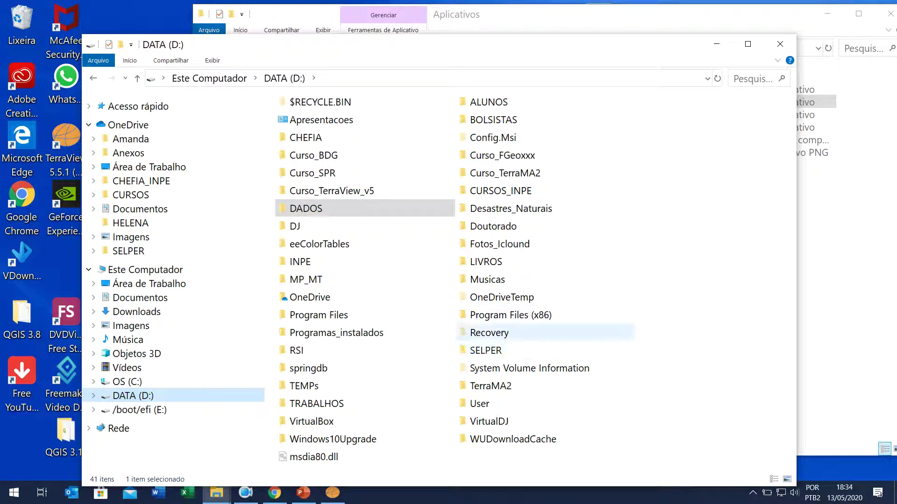
# Step: Check Program Files on drive D:, then launch postgresql-10.4-1-windows-x64.exe from Aplicativos
pyautogui.click(319, 315)
pyautogui.doubleClick(319, 315)
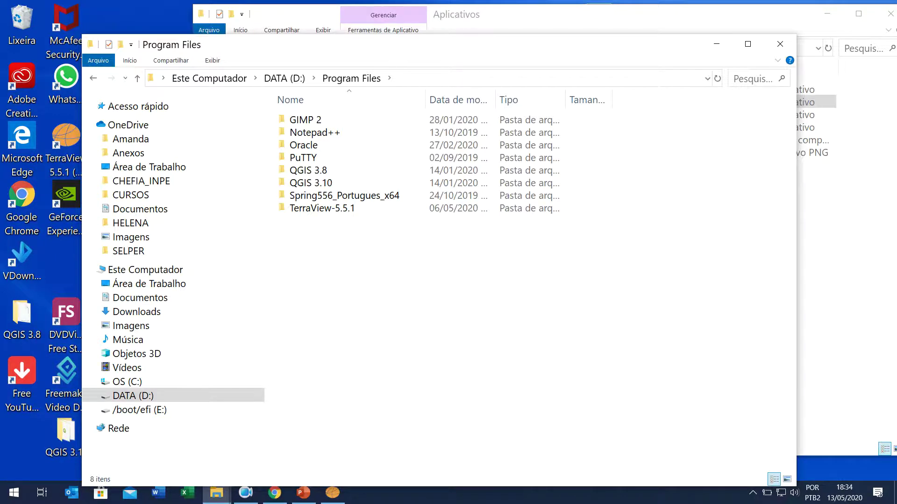
pyautogui.hotkey('alt', 'Tab')
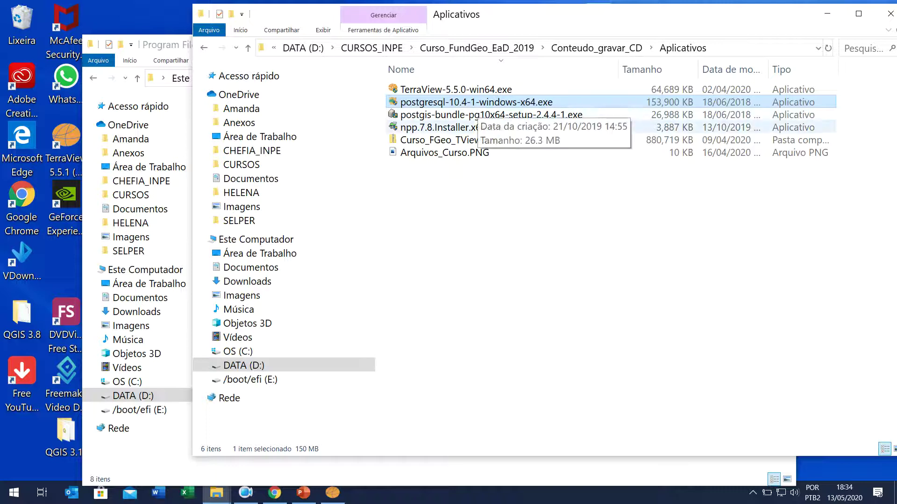
pyautogui.click(490, 115)
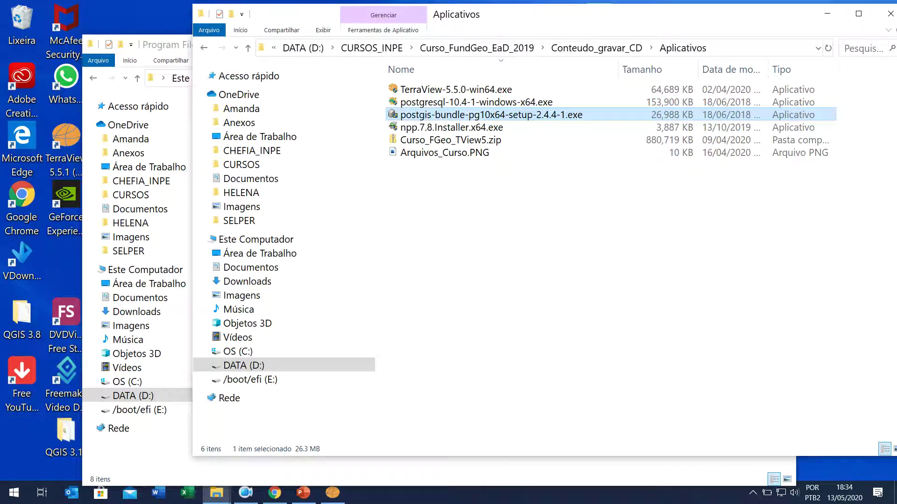
pyautogui.click(476, 102)
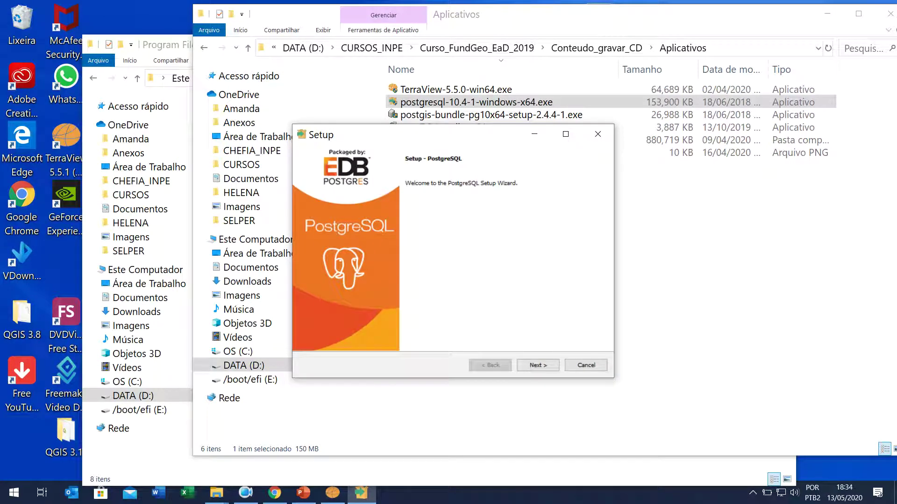
# Step: Set the installation directory to D:\Program Files\PostgreSQL\10
pyautogui.press('Return')
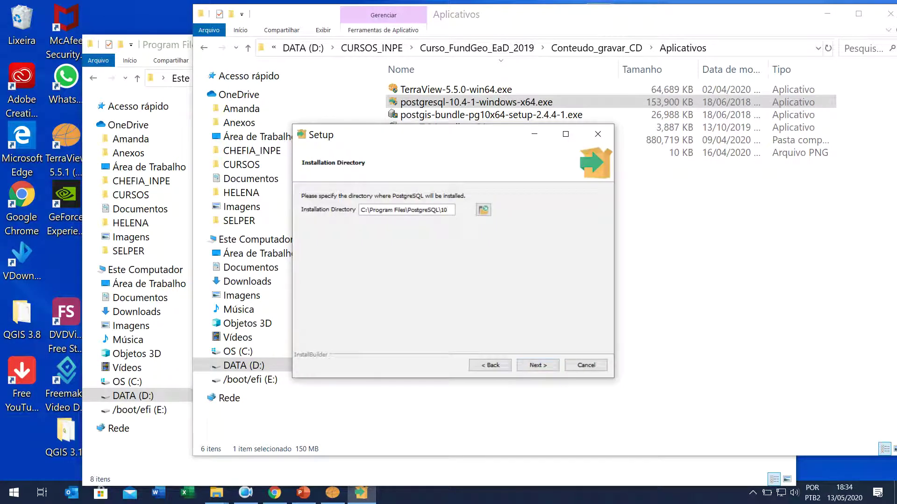
pyautogui.hotkey('shift', 'Right')
pyautogui.write('D')
pyautogui.press('Tab')
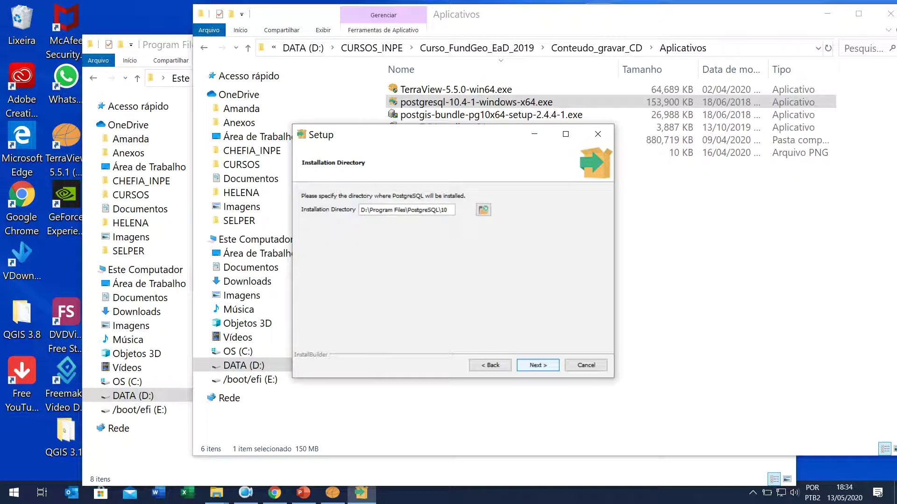
pyautogui.press('Return')
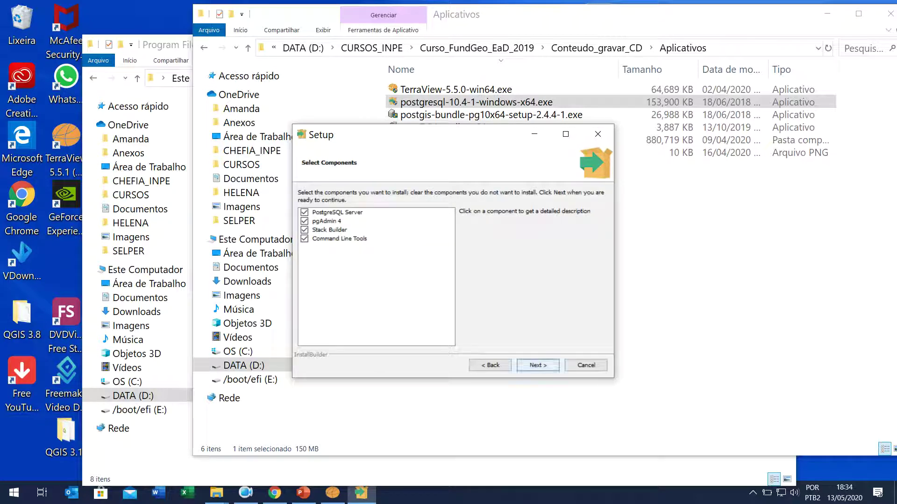
# Step: Keep all components and the default data directory D:\Program Files\PostgreSQL\10\data
pyautogui.press('Return')
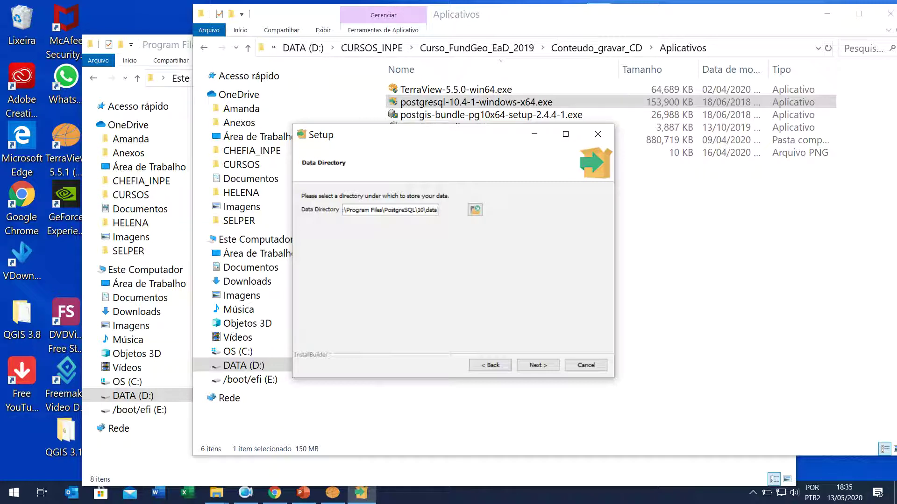
pyautogui.moveTo(437, 210); pyautogui.dragTo(367, 210)
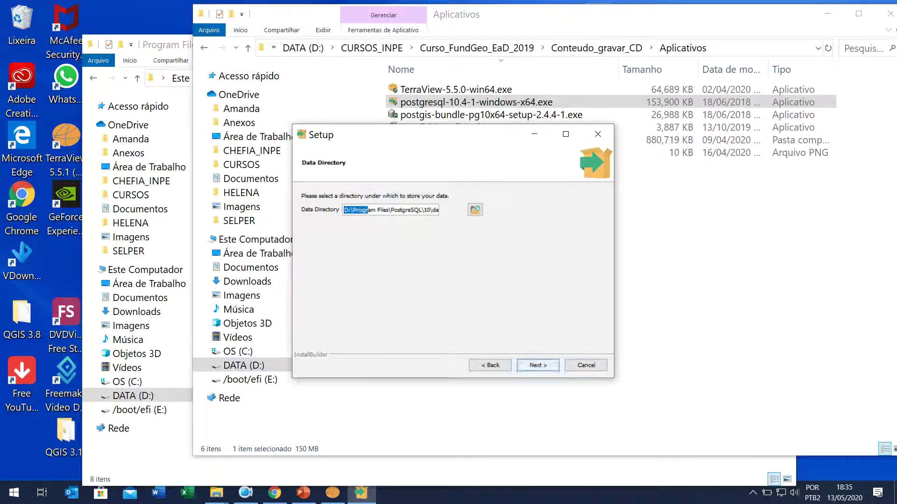
pyautogui.click(537, 365)
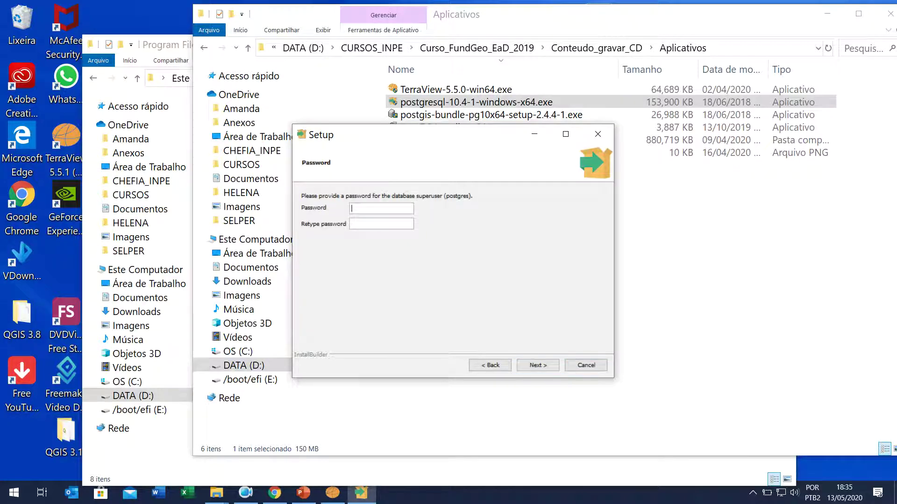
# Step: Enter the superuser password and keep the default port 5432
pyautogui.write('postgrespostgres')
pyautogui.press('Return')
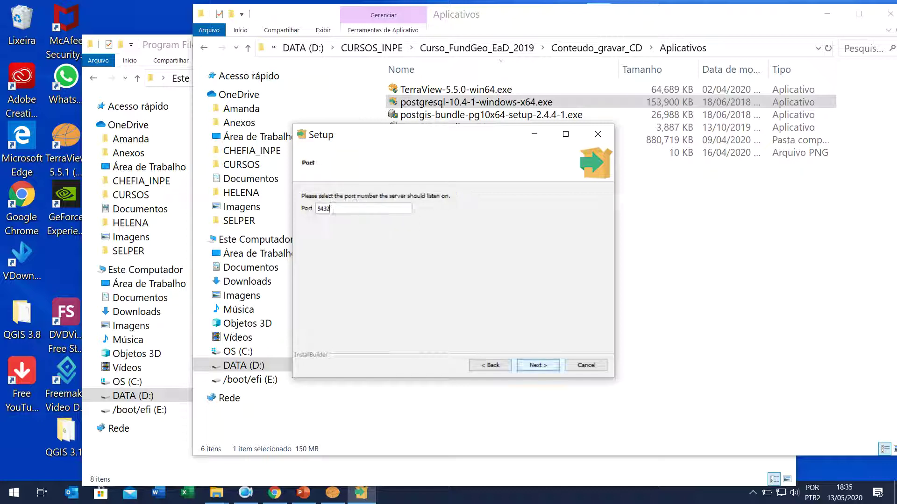
pyautogui.press('Return')
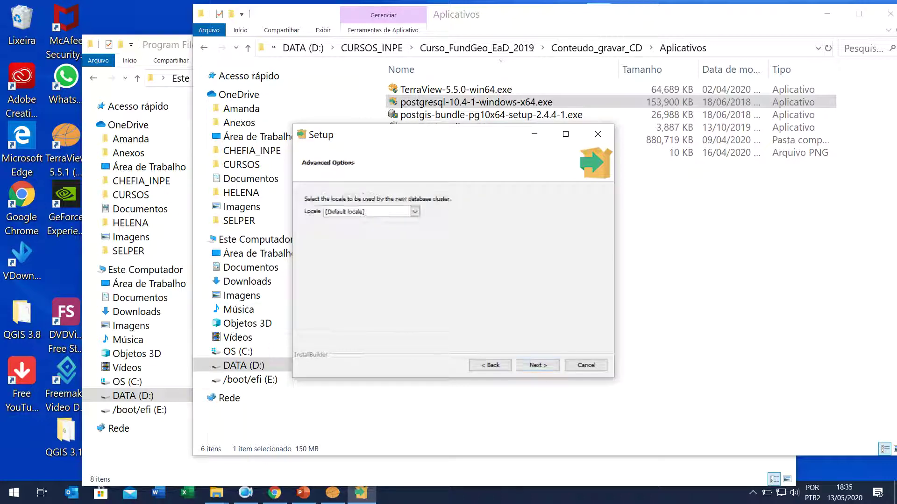
# Step: Choose the Portuguese, Brazil locale and advance through the summary to Ready to Install
pyautogui.hotkey('alt', 'Down')
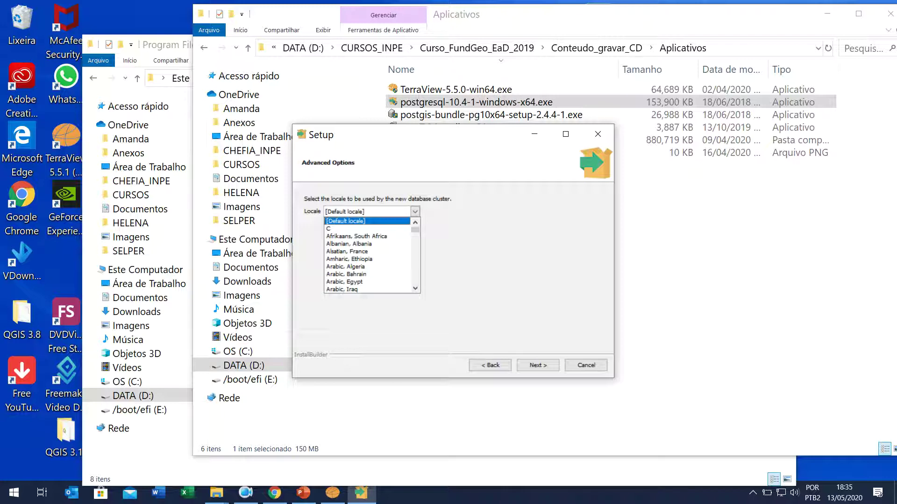
pyautogui.write('pol')
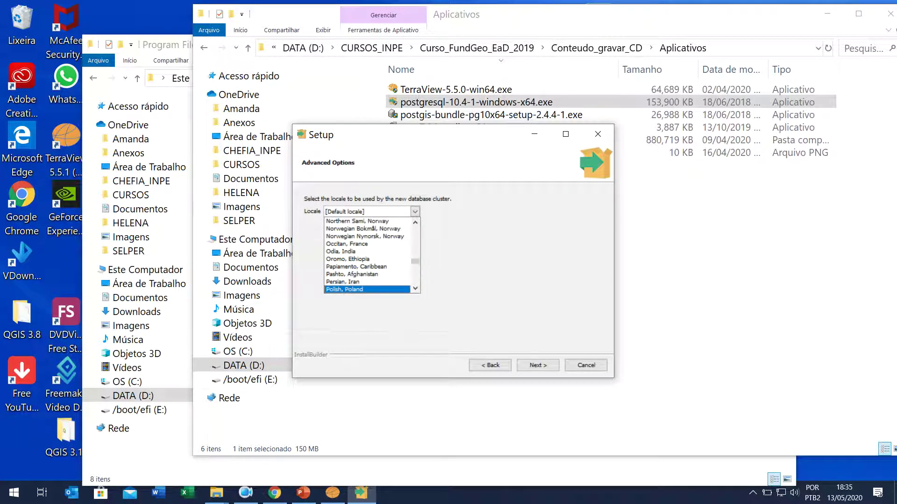
pyautogui.press('pagedown')
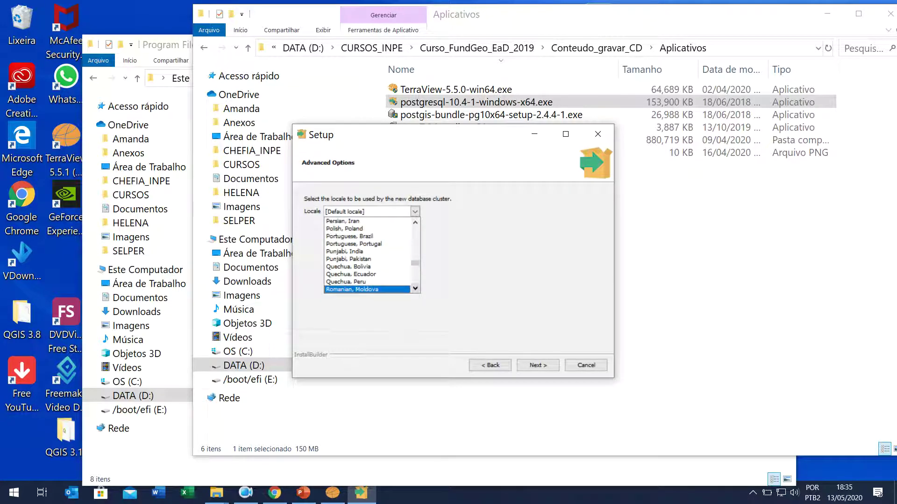
pyautogui.press('Up')
pyautogui.press('Up')
pyautogui.press('Up')
pyautogui.press('Up')
pyautogui.press('Up')
pyautogui.press('Up')
pyautogui.press('Up')
pyautogui.press('Return')
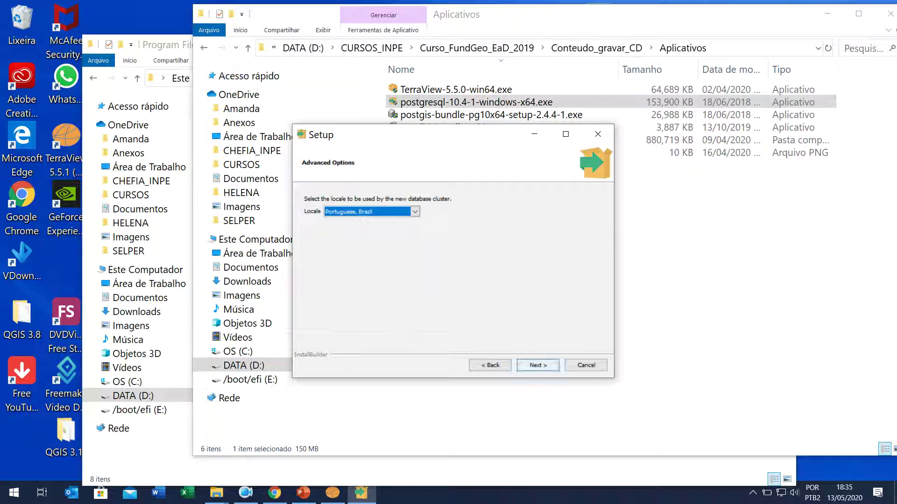
pyautogui.press('Return')
pyautogui.press('Return')
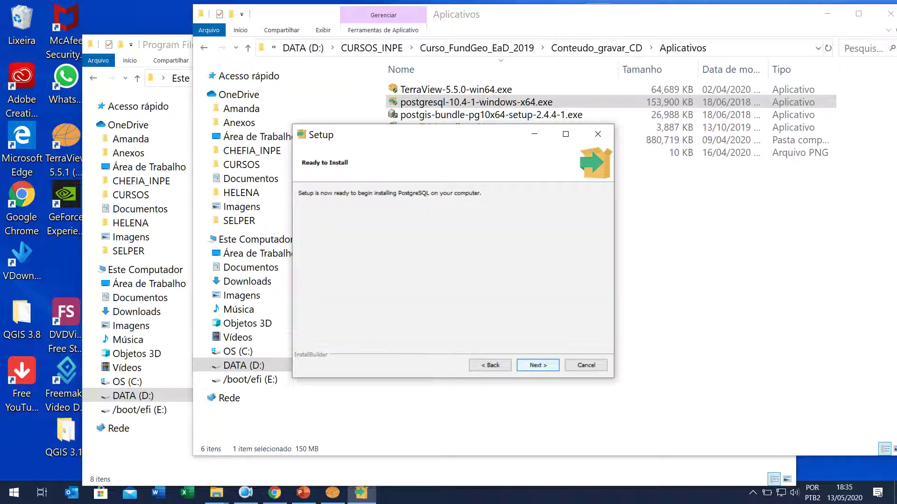
pyautogui.press('Return')
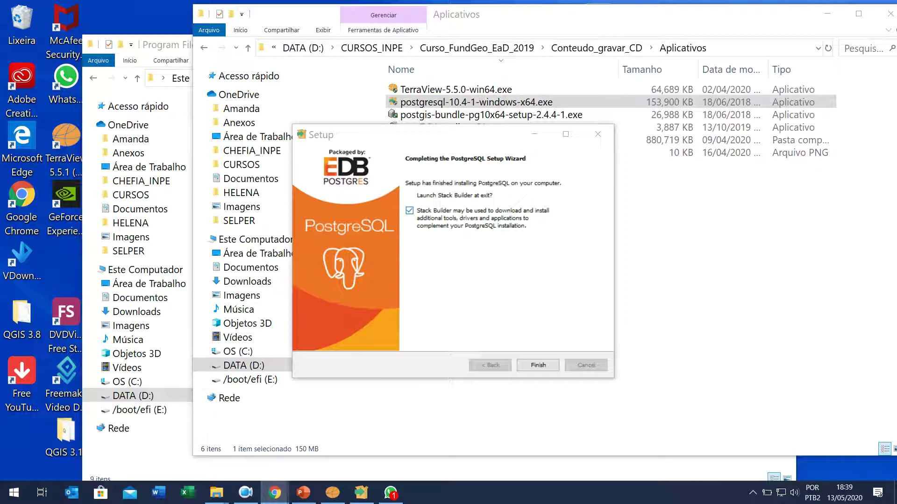
# Step: Finish the PostgreSQL install without Stack Builder and launch the PostGIS bundle 2.4.4 installer
pyautogui.click(409, 211)
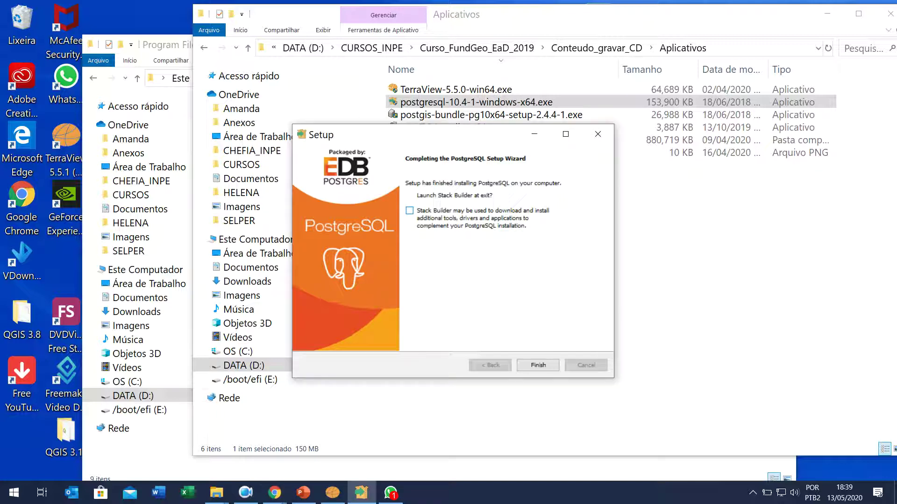
pyautogui.click(555, 364)
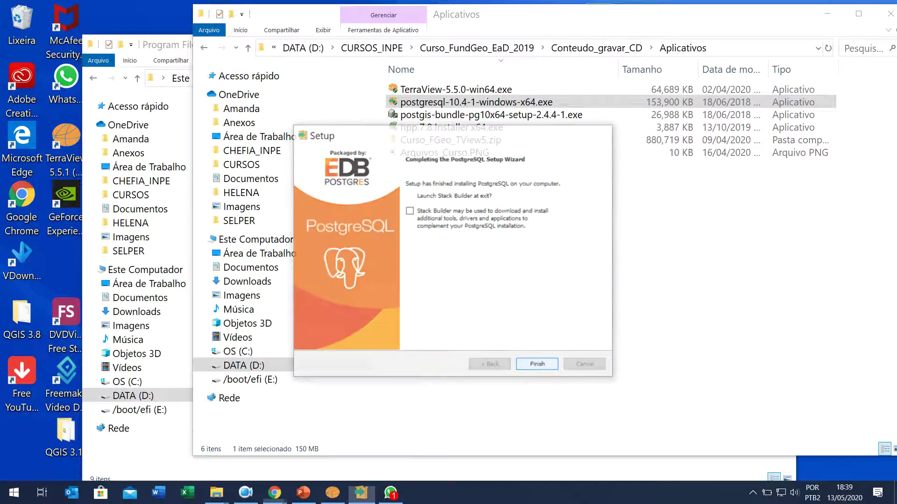
pyautogui.click(467, 114)
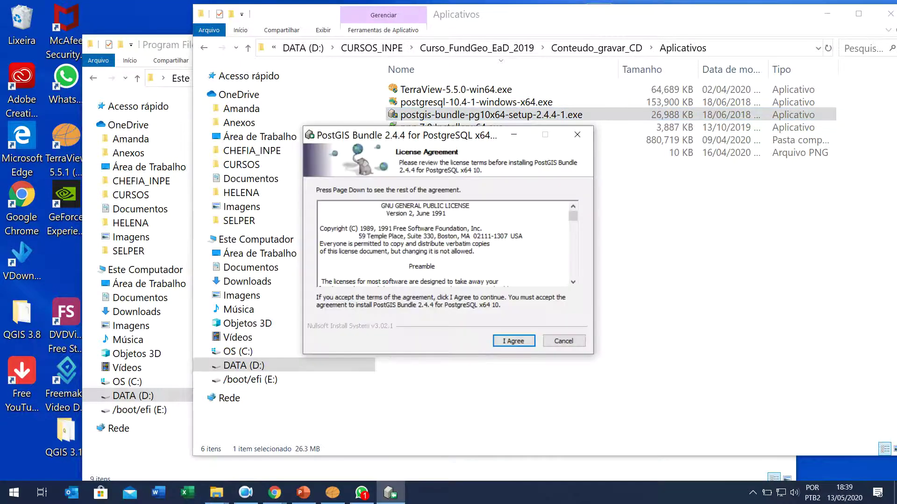
# Step: Accept the license, include a spatial database, and set the destination to D:\Program Files\PostgreSQL\10\
pyautogui.click(514, 341)
pyautogui.click(413, 239)
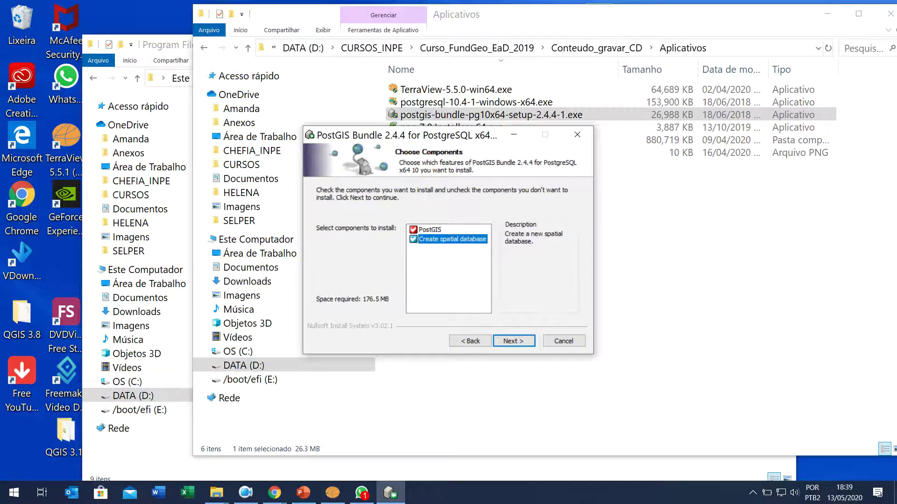
pyautogui.click(513, 341)
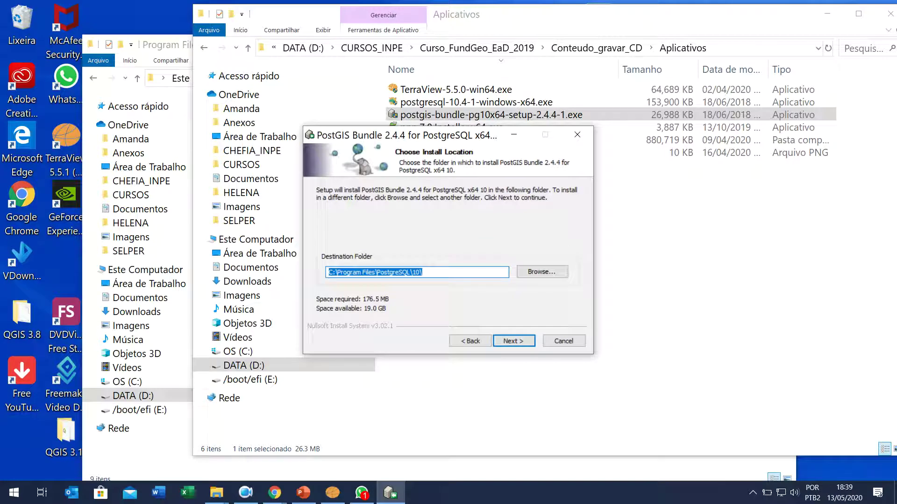
pyautogui.press('Home')
pyautogui.hotkey('shift', 'Right')
pyautogui.write('D')
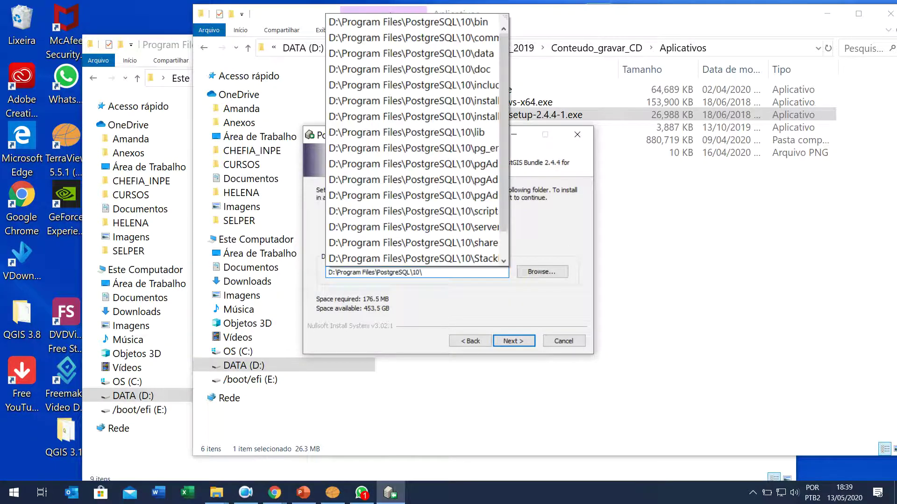
pyautogui.press('Escape')
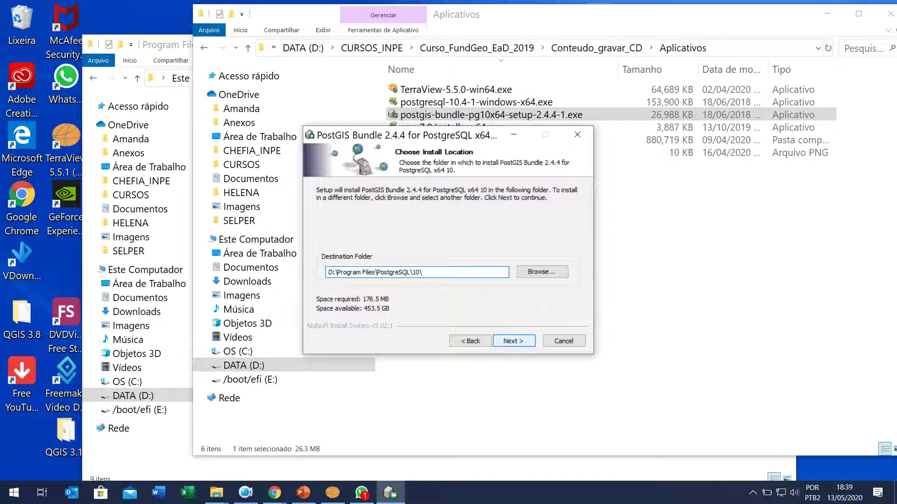
pyautogui.press('Return')
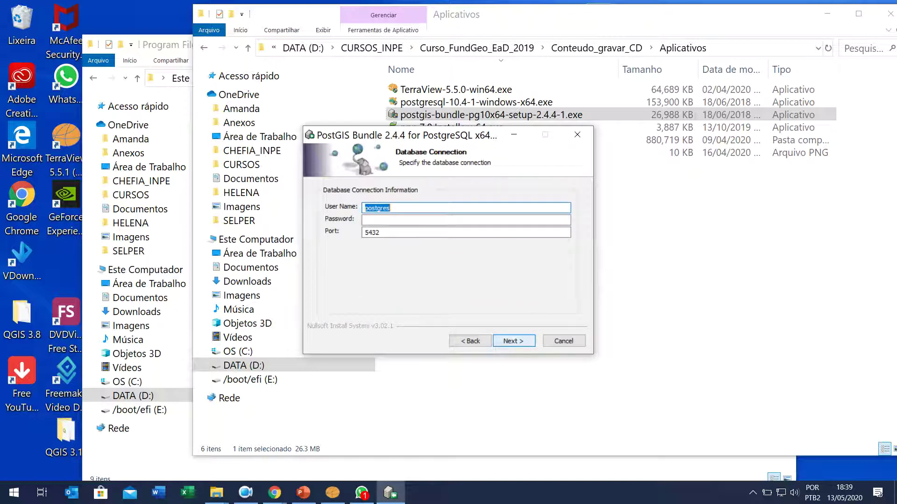
# Step: Enter the postgres user's password and install with database postgis_24_sample
pyautogui.press('Tab')
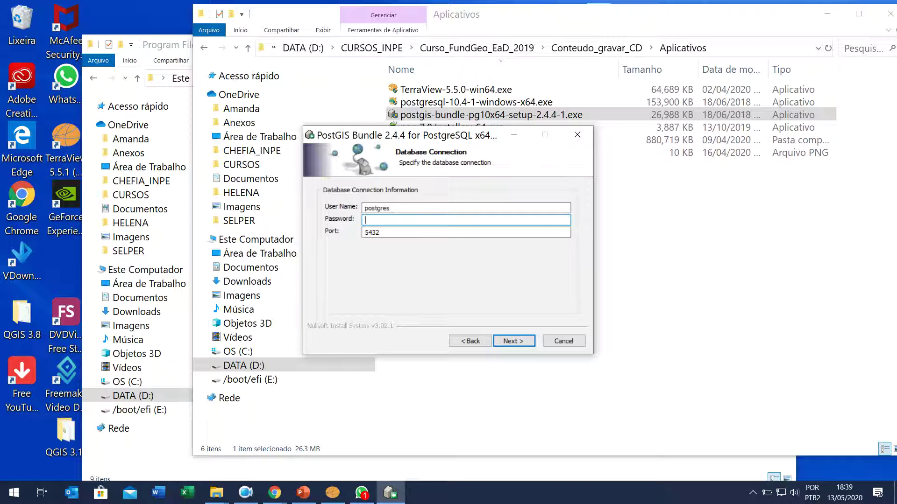
pyautogui.write('postgres')
pyautogui.press('Return')
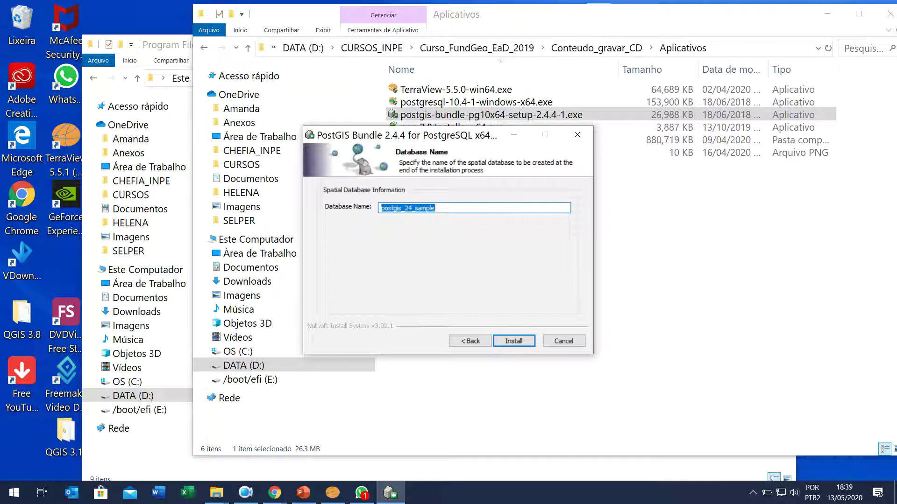
pyautogui.press('Return')
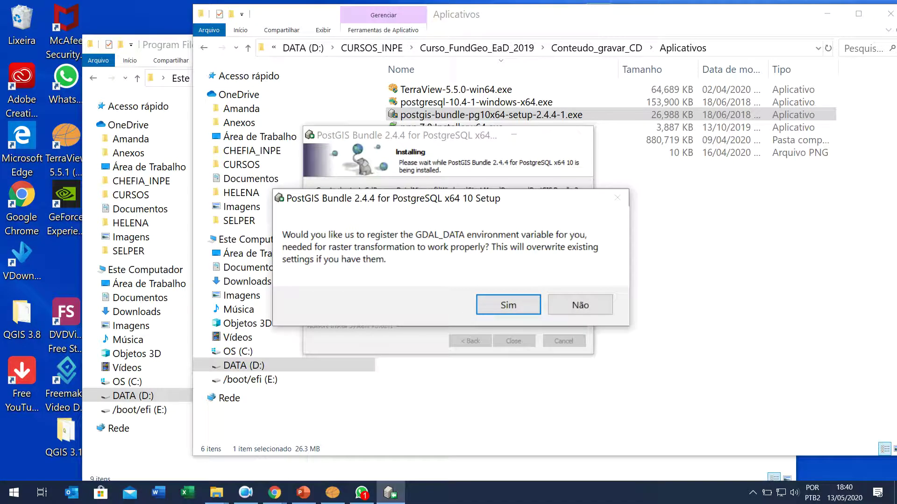
# Step: Answer yes to the GDAL_DATA, raster driver and out-db raster prompts
pyautogui.press('Return')
pyautogui.press('Return')
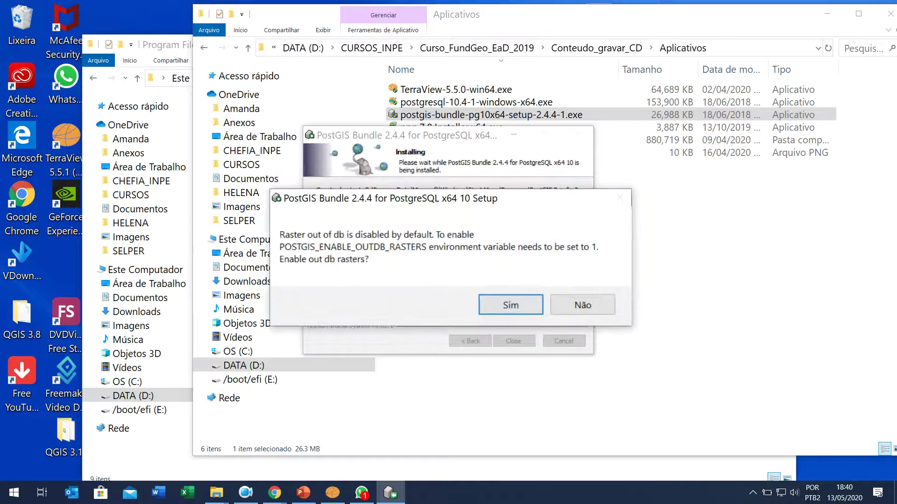
pyautogui.press('Return')
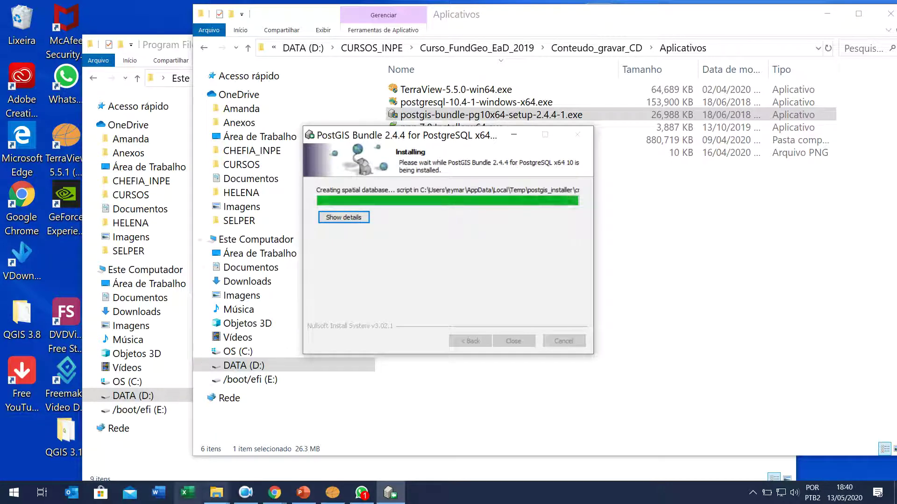
pyautogui.click(15, 491)
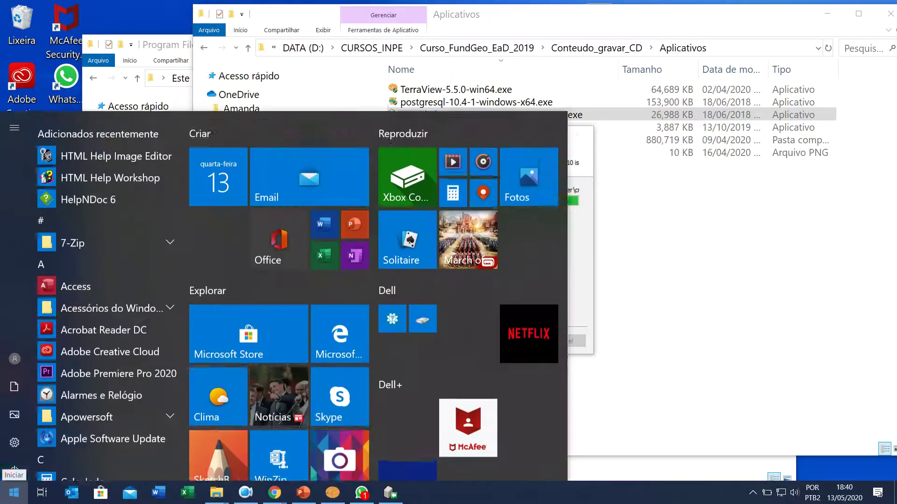
# Step: Launch pgAdmin 4 from the Start menu search 'pg' and close the finished PostGIS installer
pyautogui.write('pg')
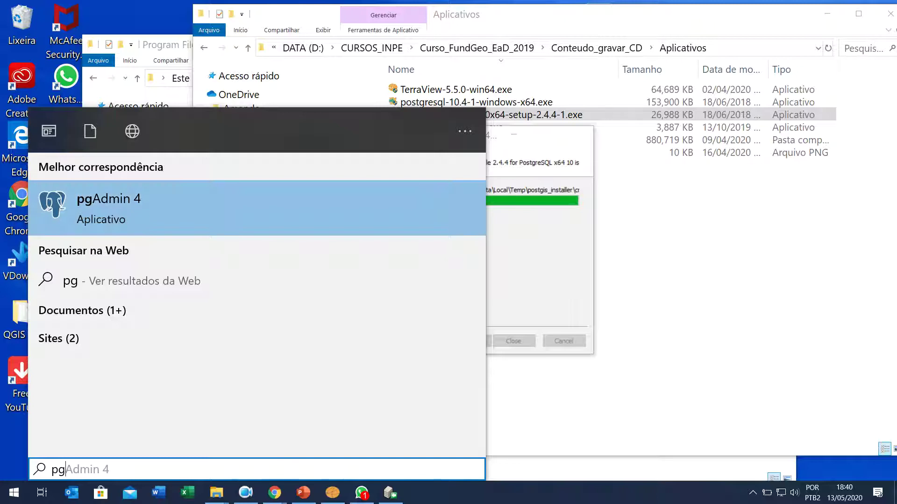
pyautogui.press('Return')
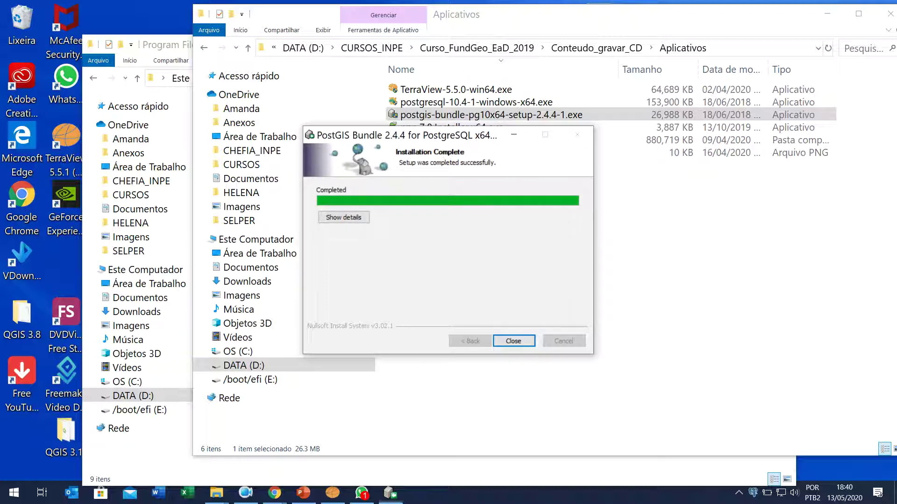
pyautogui.press('Return')
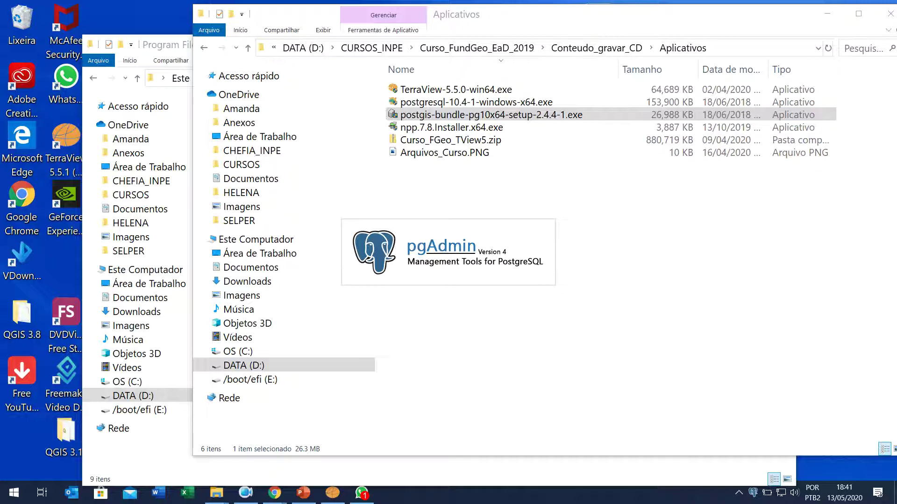
pyautogui.moveTo(778, 26)
pyautogui.mouseDown()
pyautogui.moveTo(749, 28)
pyautogui.moveTo(778, 26)
pyautogui.mouseUp()
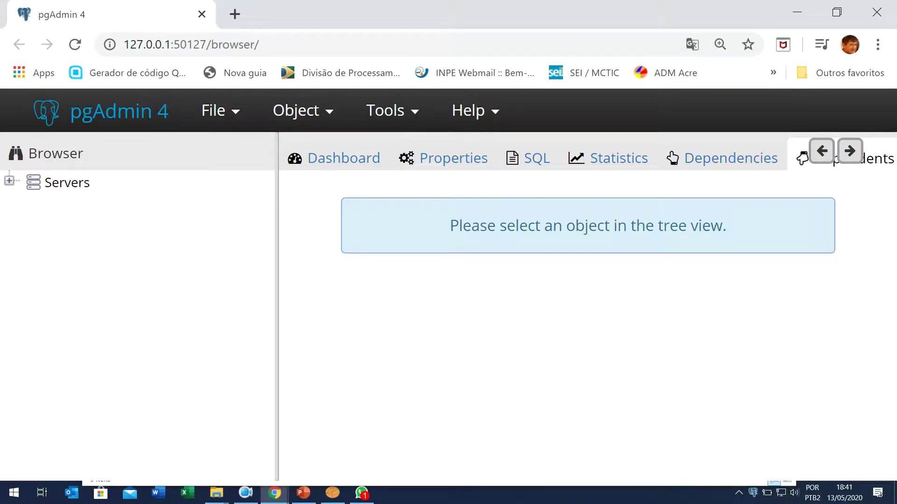
# Step: Zoom out pgAdmin, expand PostgreSQL 10's Databases and connect to postgis_24_sample
pyautogui.hotkey('ctrl', '-')
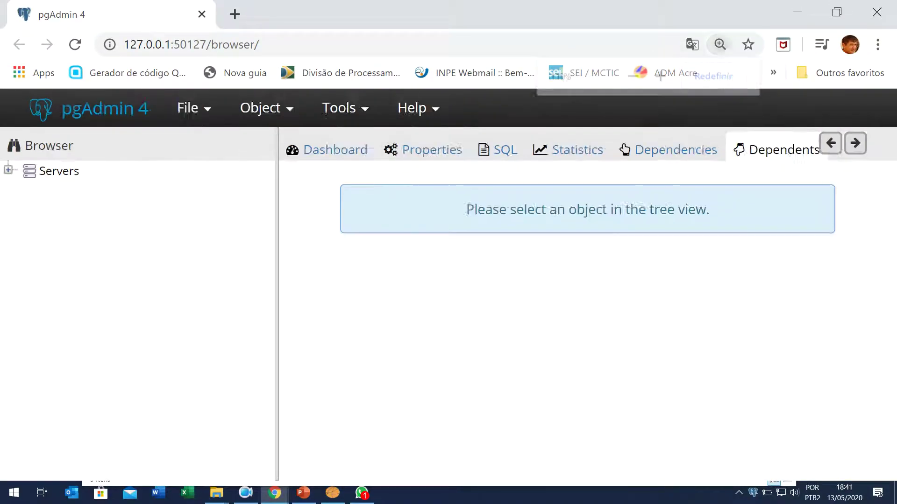
pyautogui.hotkey('ctrl', '-')
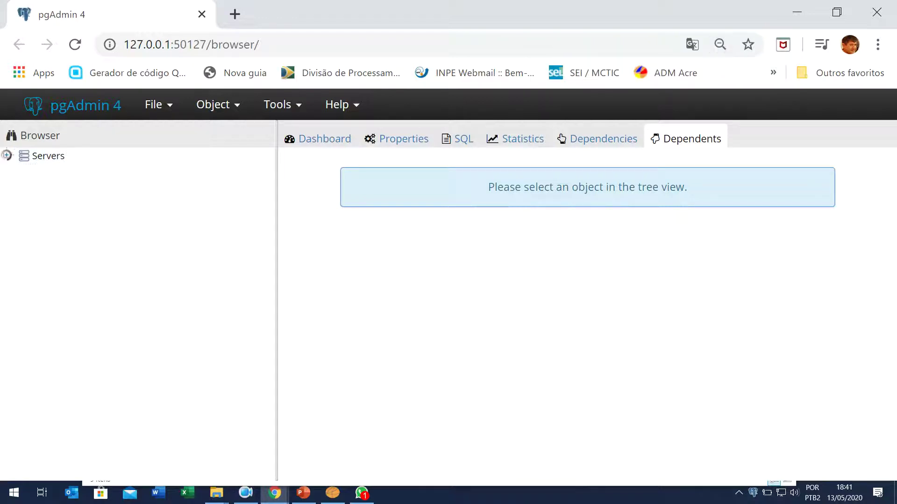
pyautogui.click(7, 155)
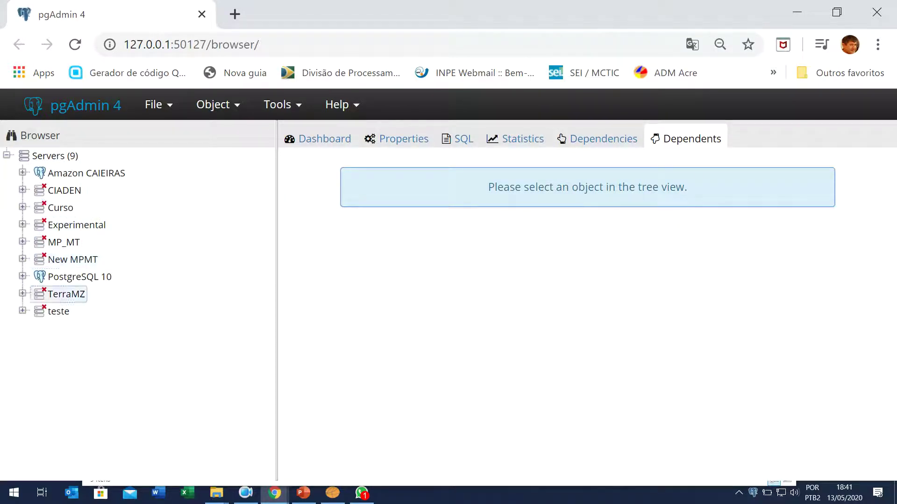
pyautogui.click(79, 276)
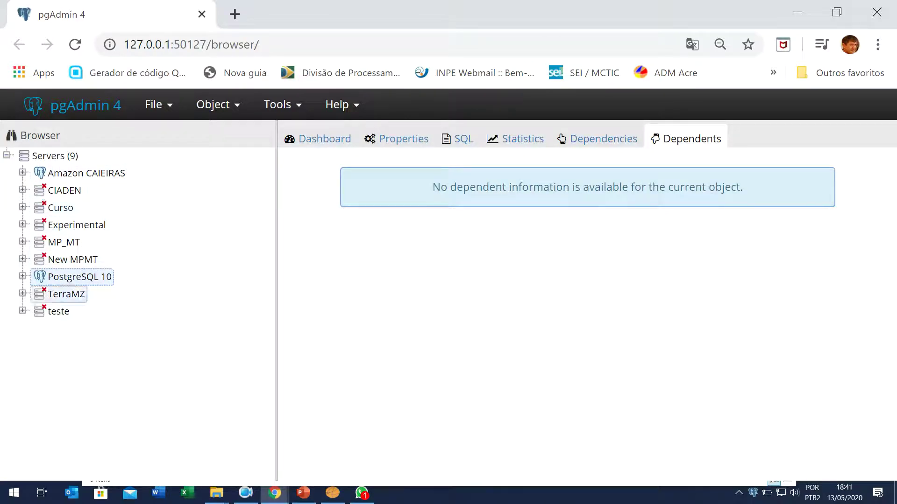
pyautogui.click(22, 276)
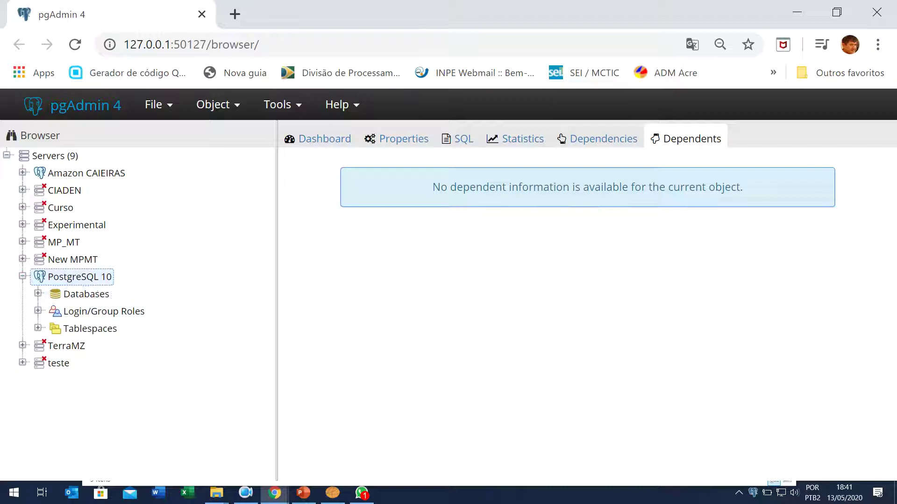
pyautogui.click(38, 293)
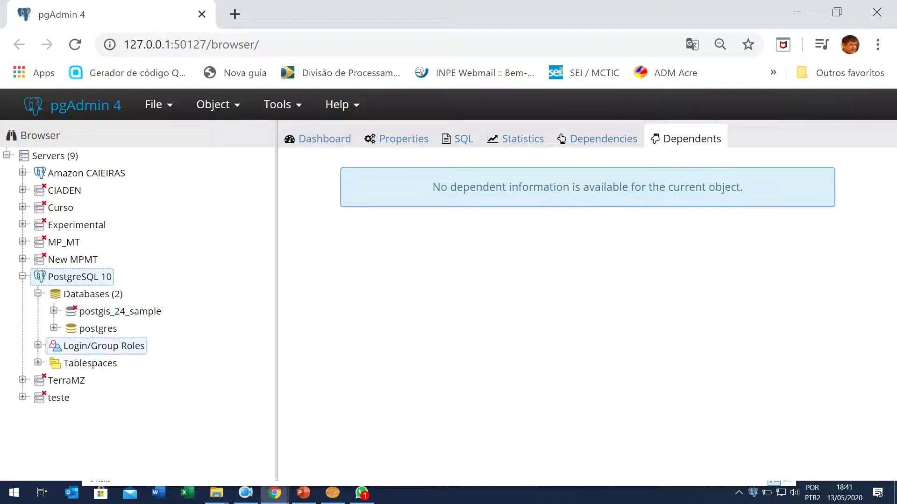
pyautogui.click(98, 328)
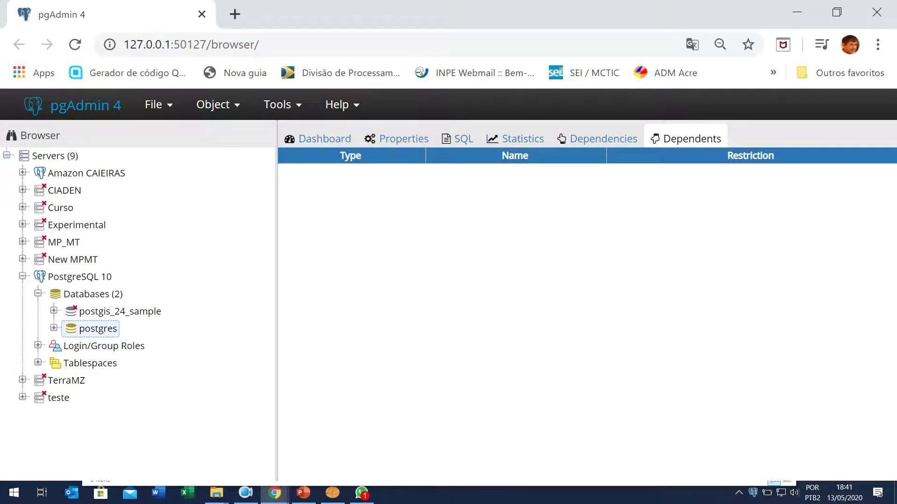
pyautogui.click(120, 312)
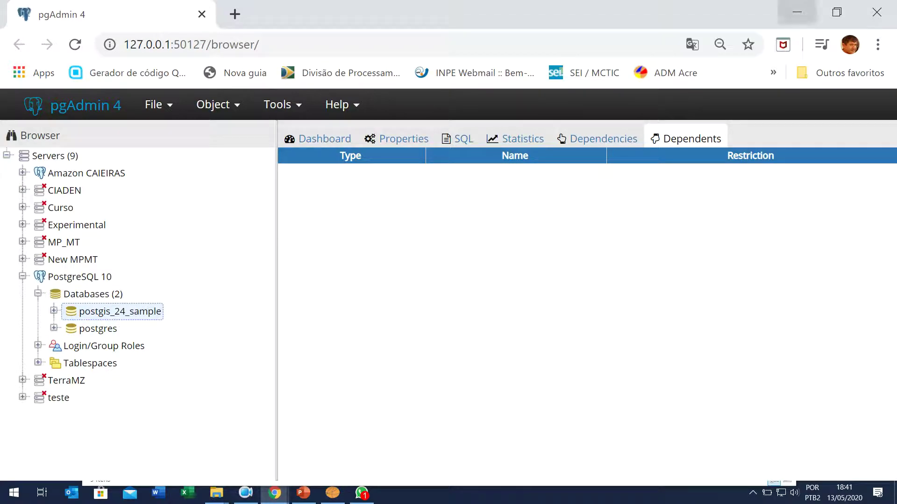
# Step: Minimize the browser to the desktop, then bring the window back
pyautogui.click(797, 12)
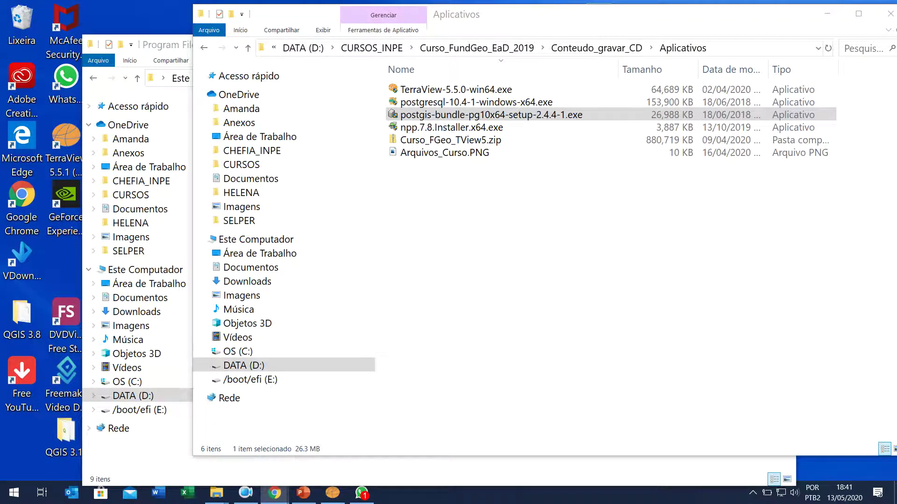
pyautogui.moveTo(274, 493)
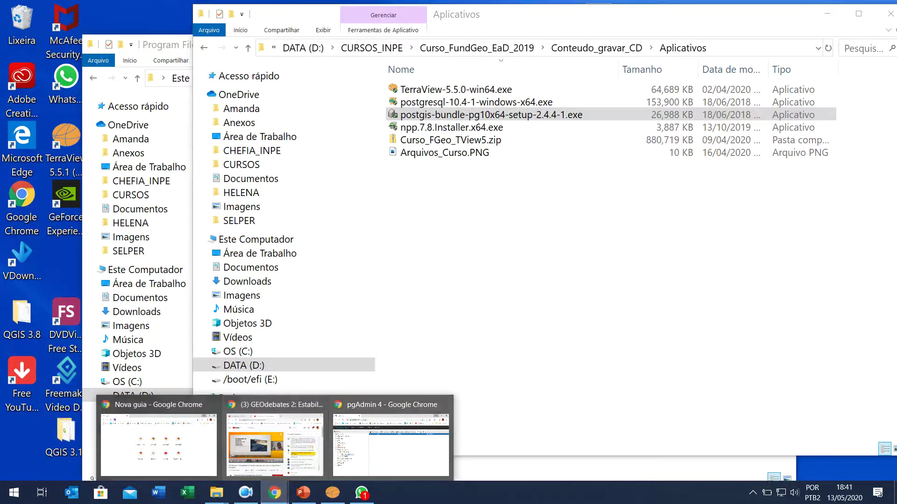
pyautogui.click(383, 449)
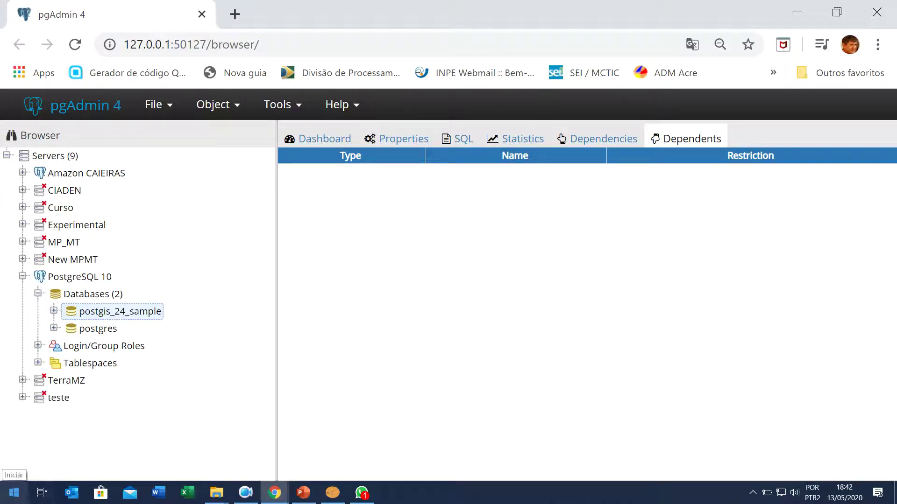
# Step: Open Serviços via the Start search and stop postgresql-x64-10 from its Properties dialog
pyautogui.click(14, 493)
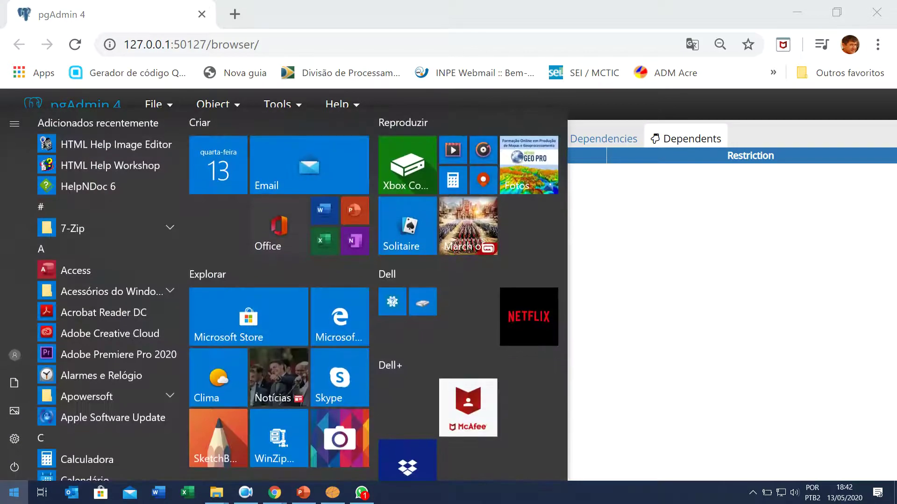
pyautogui.write('serv')
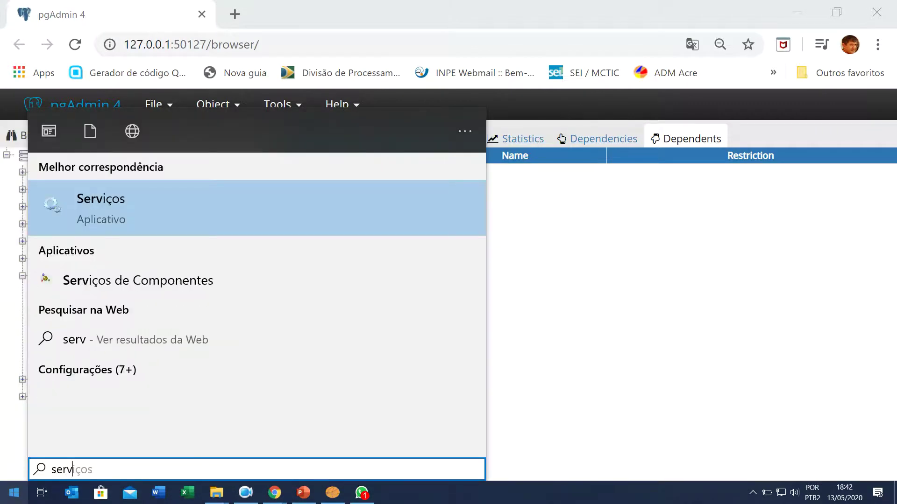
pyautogui.write('i')
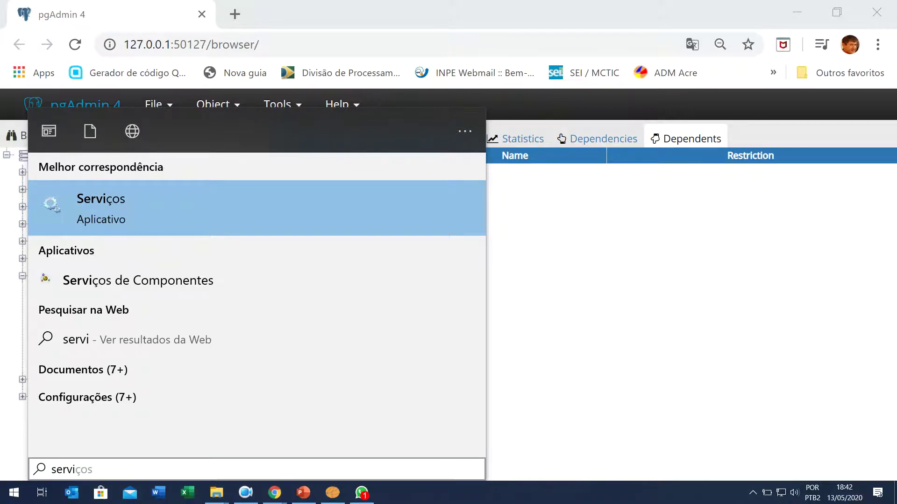
pyautogui.press('Return')
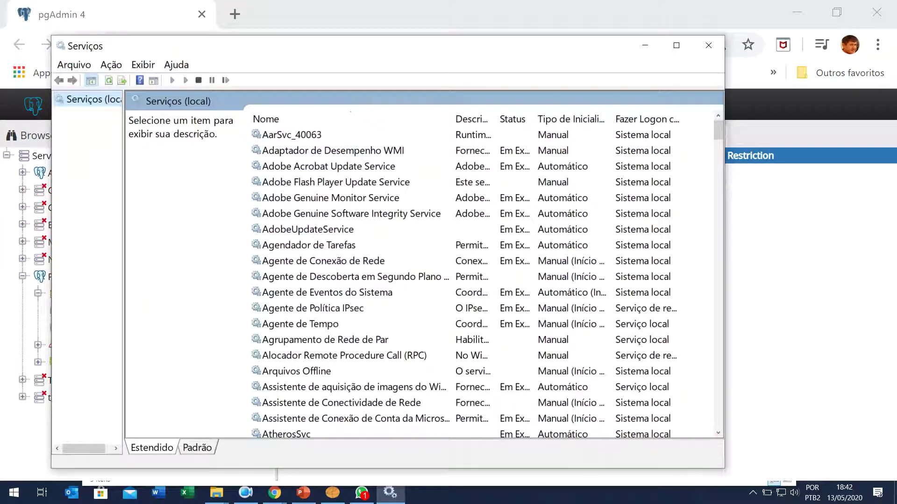
pyautogui.moveTo(718, 129); pyautogui.dragTo(718, 291)
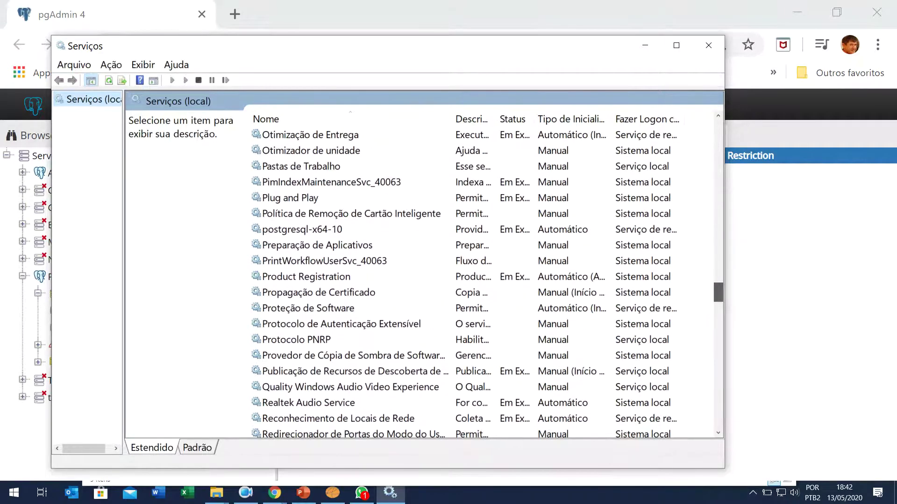
pyautogui.click(302, 229)
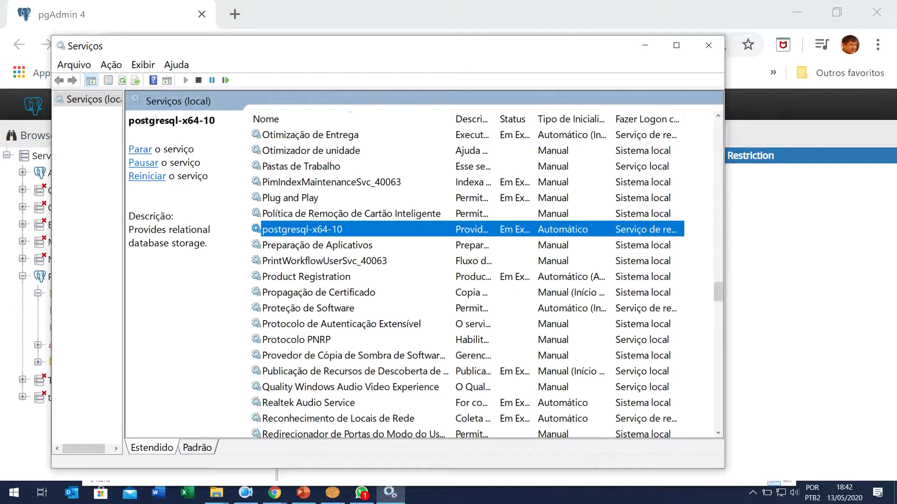
pyautogui.rightClick(326, 230)
pyautogui.click(364, 356)
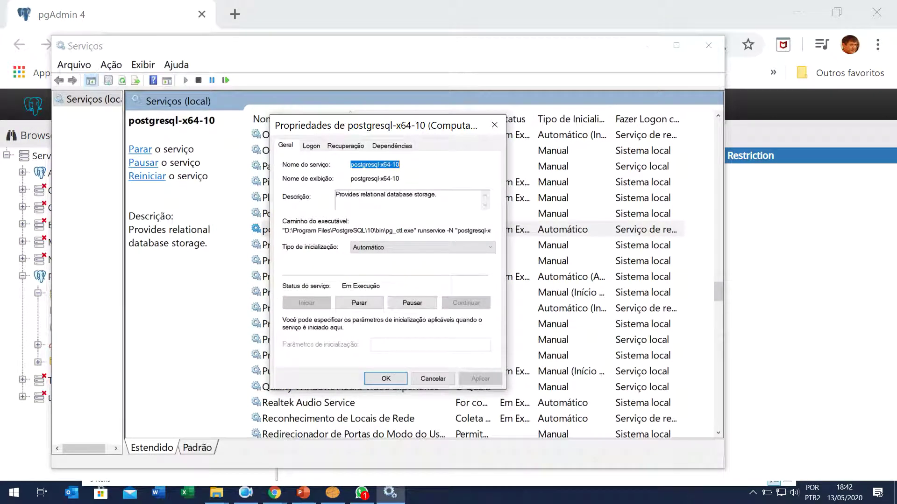
pyautogui.moveTo(392, 127); pyautogui.dragTo(266, 101)
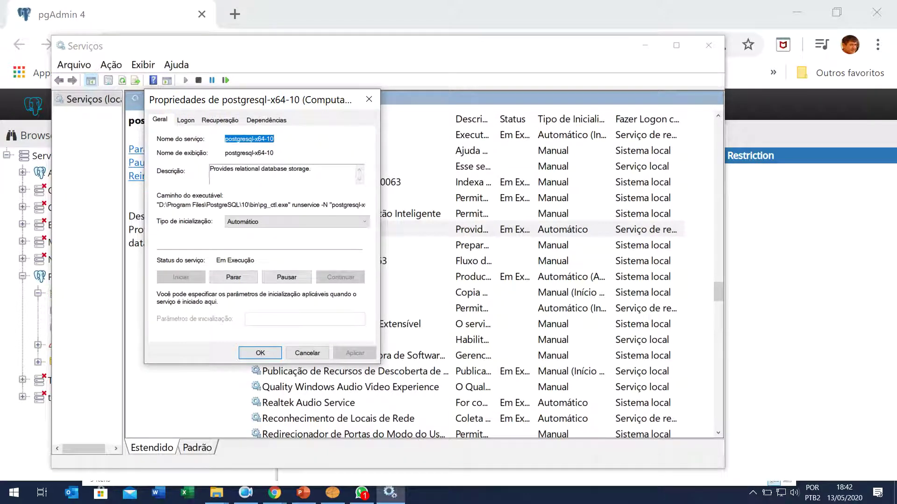
pyautogui.click(233, 277)
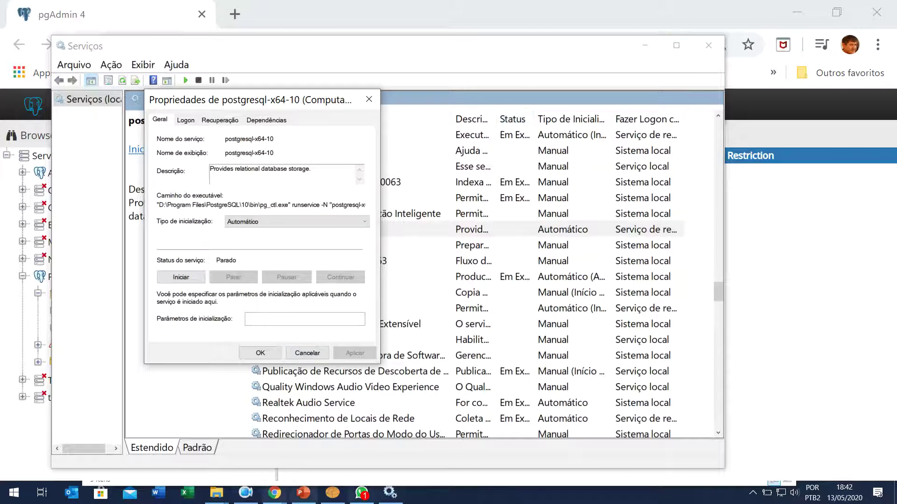
pyautogui.click(216, 493)
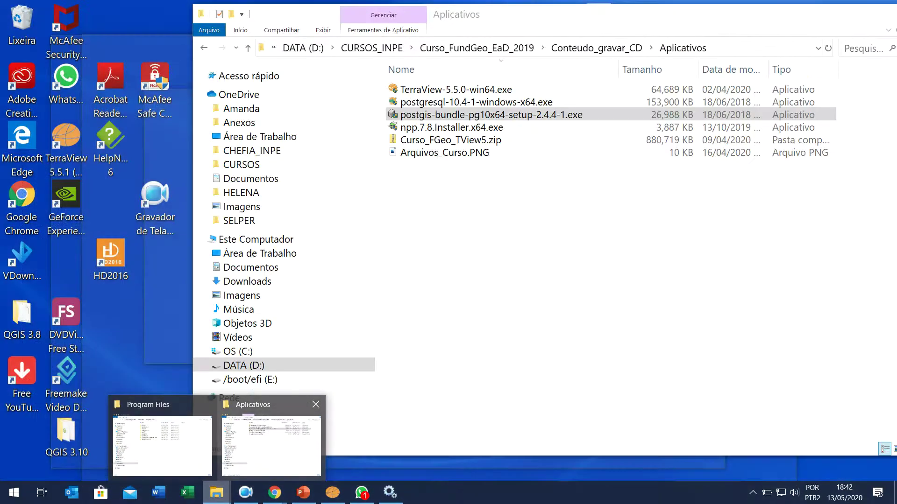
# Step: Copy the data folder from D:\DADOS
pyautogui.moveTo(161, 443)
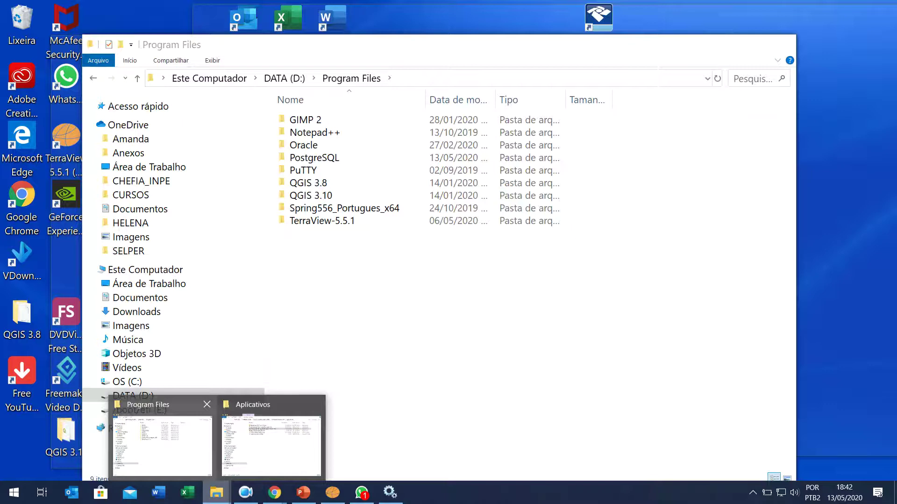
pyautogui.click(161, 443)
pyautogui.click(134, 395)
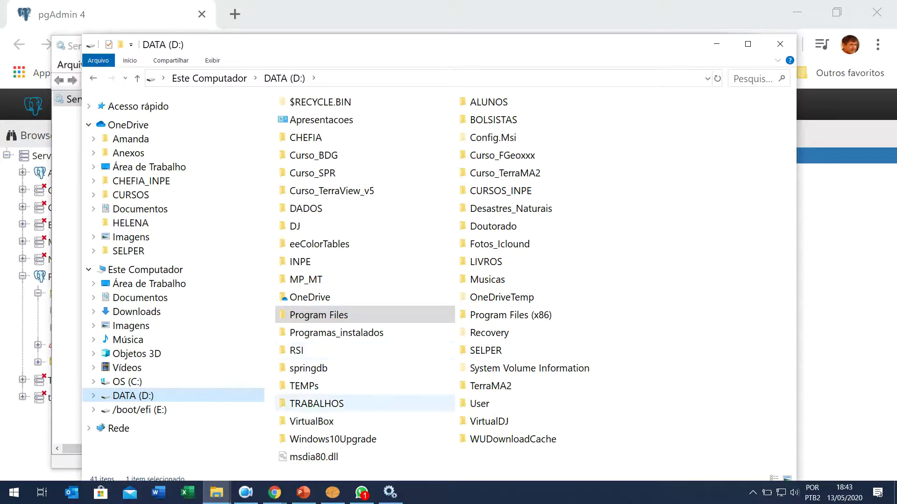
pyautogui.doubleClick(303, 386)
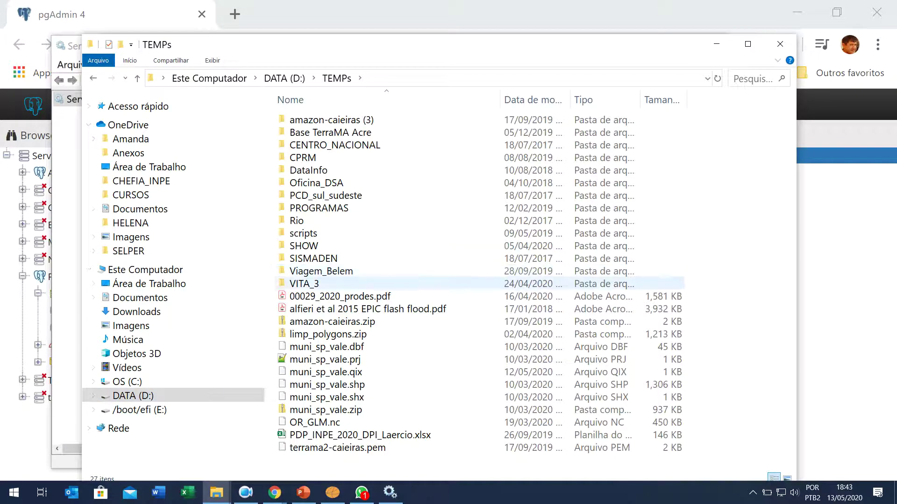
pyautogui.click(284, 78)
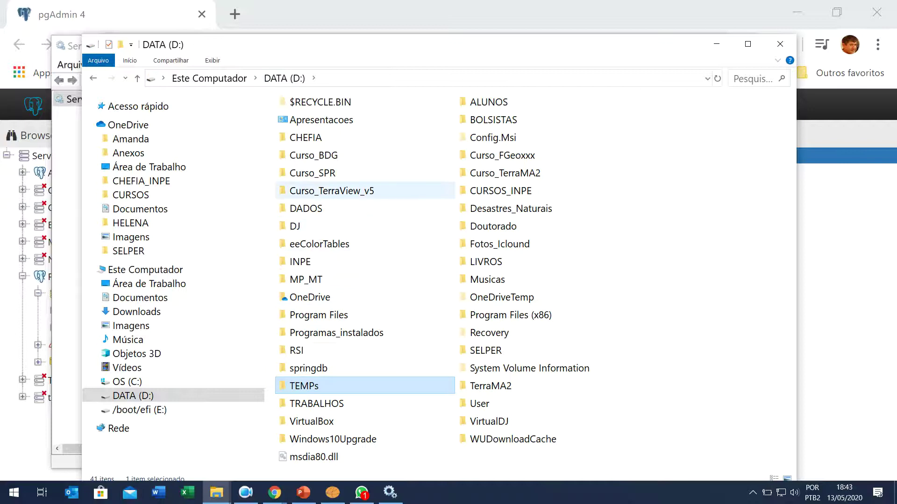
pyautogui.doubleClick(305, 208)
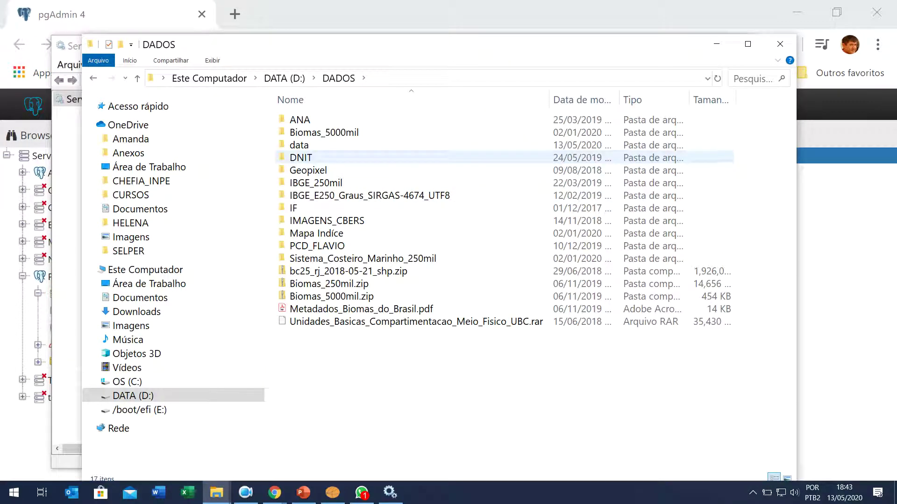
pyautogui.click(299, 144)
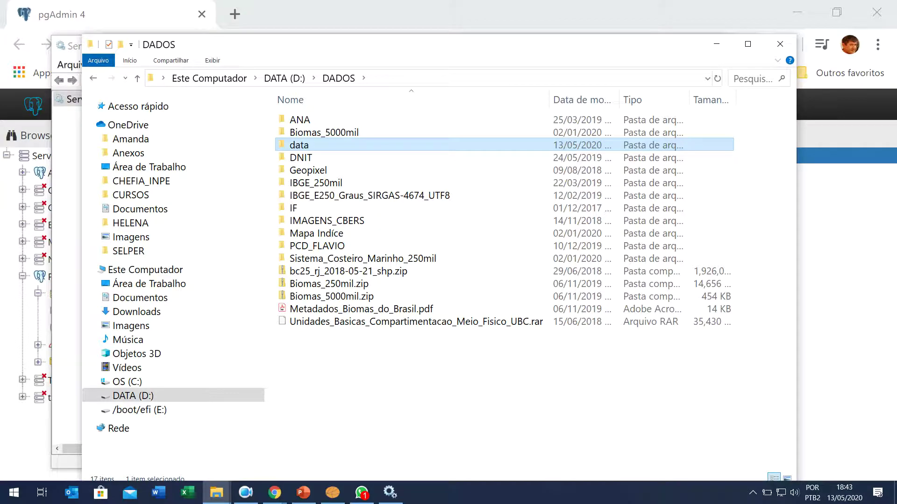
pyautogui.rightClick(308, 146)
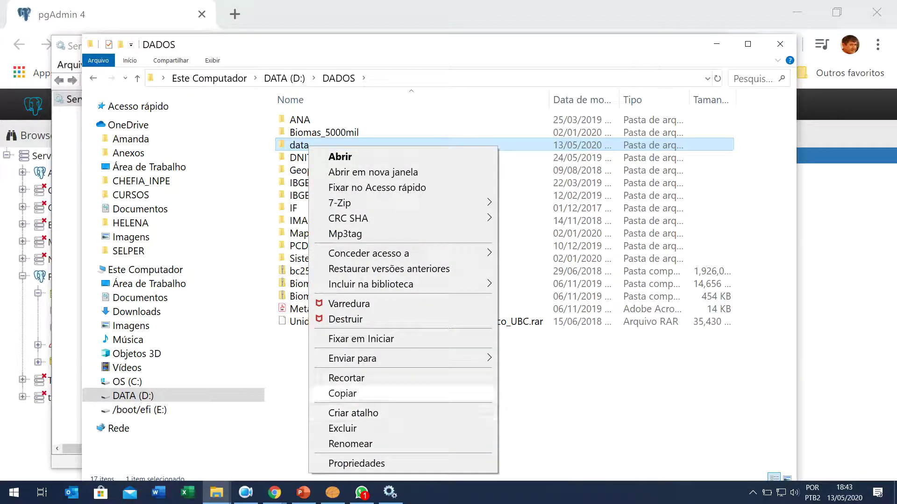
pyautogui.click(342, 393)
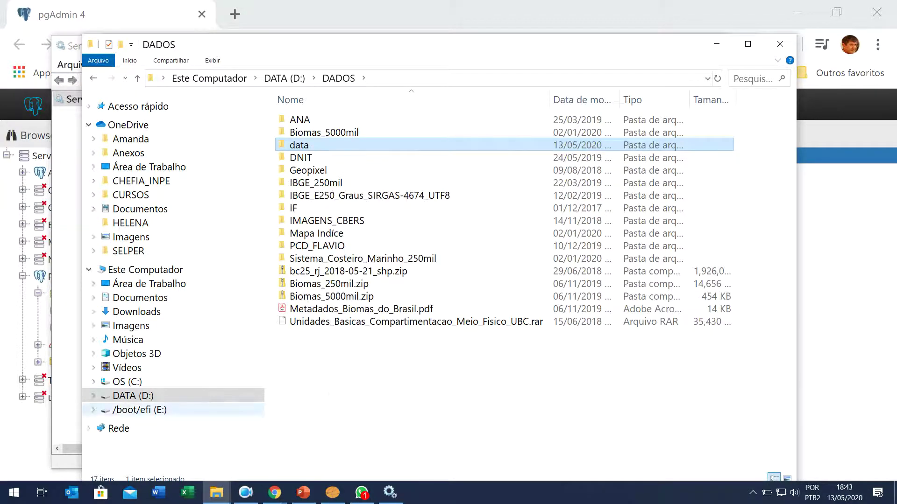
# Step: Paste the copied data folder into D:\Program Files\PostgreSQL\10
pyautogui.click(133, 395)
pyautogui.doubleClick(322, 314)
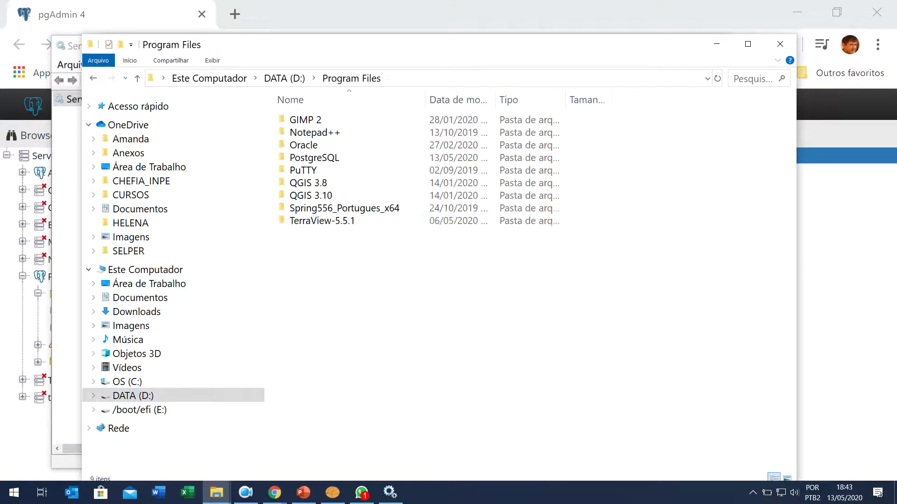
pyautogui.doubleClick(314, 157)
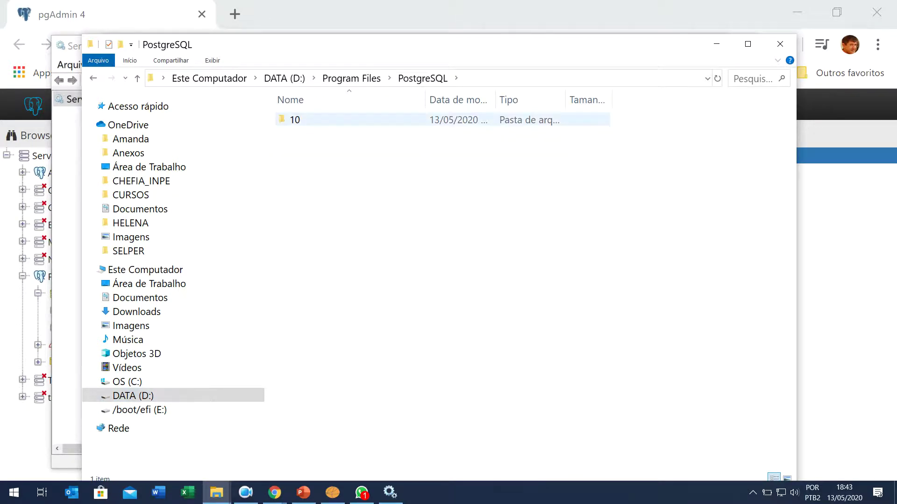
pyautogui.doubleClick(294, 120)
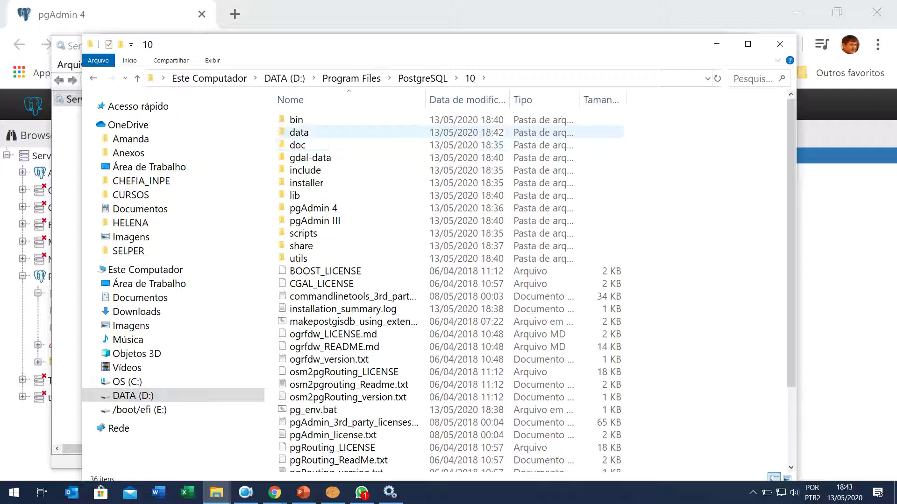
pyautogui.rightClick(391, 196)
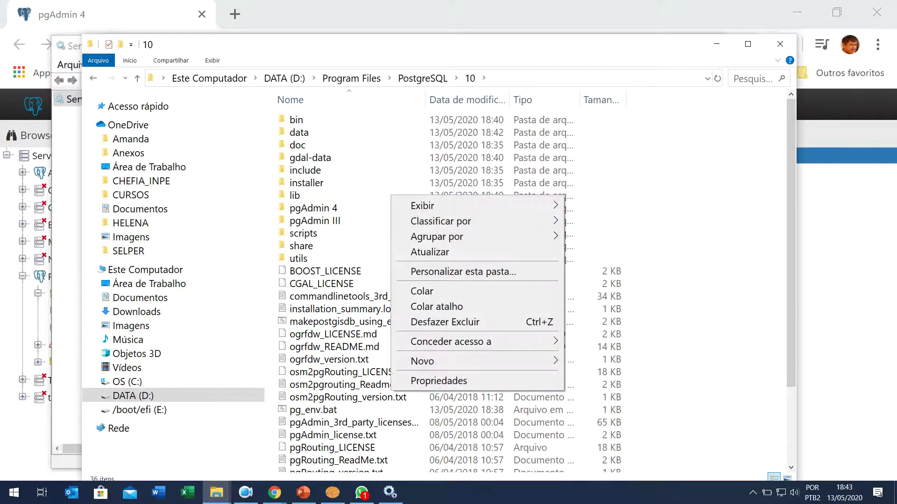
pyautogui.click(392, 154)
pyautogui.rightClick(393, 150)
pyautogui.rightClick(392, 136)
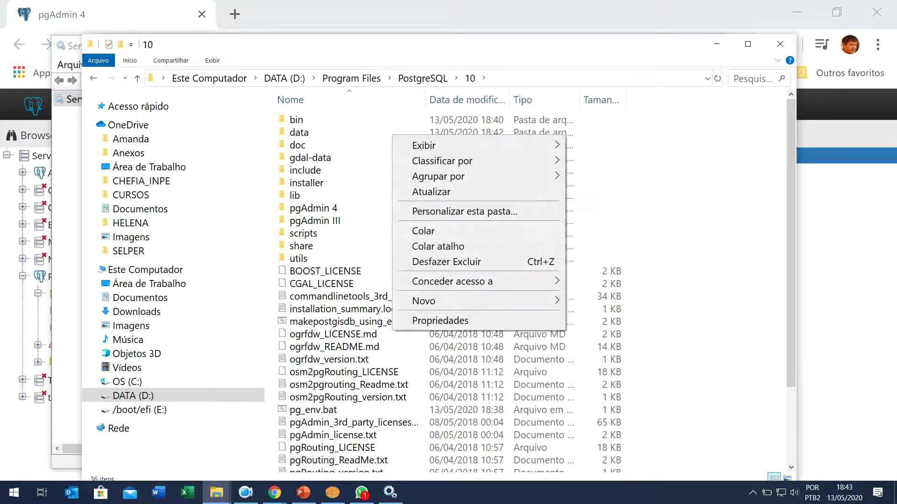
pyautogui.click(423, 231)
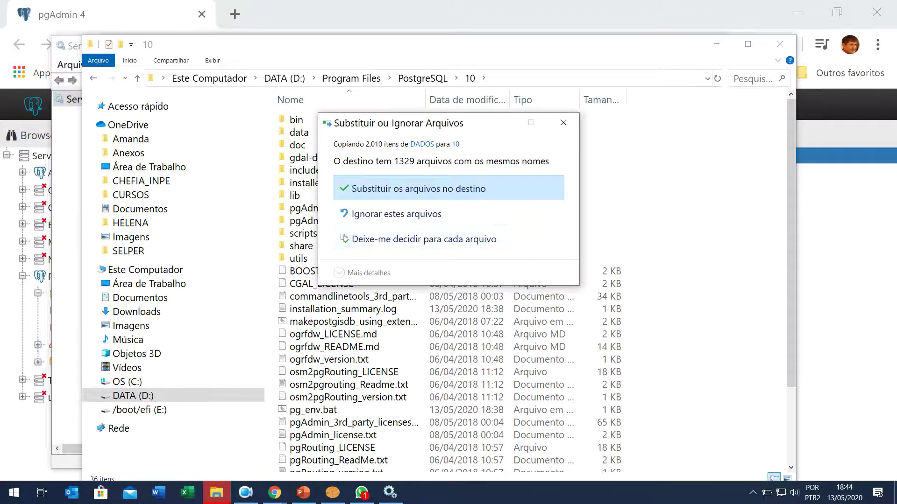
# Step: Choose to replace the 1329 same-named files in PostgreSQL 10's folder
pyautogui.press('Return')
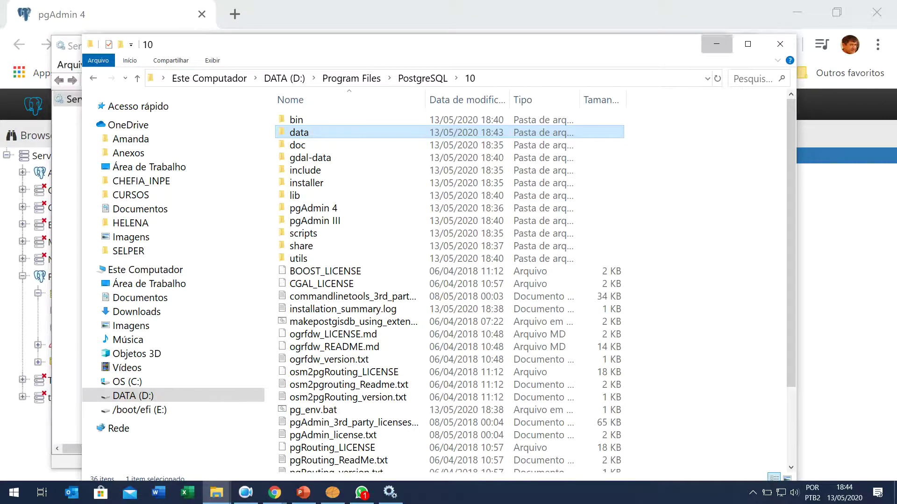
# Step: Start the postgresql-x64-10 service, close its properties, and minimize the Services window
pyautogui.click(716, 43)
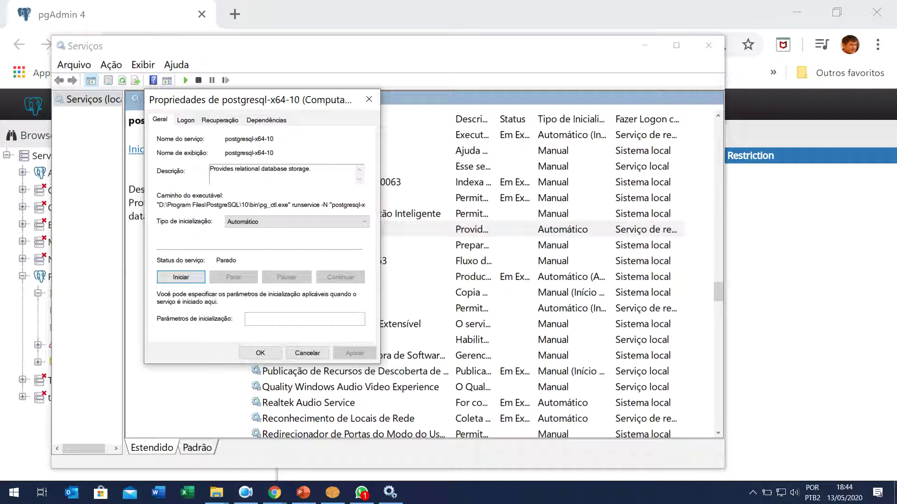
pyautogui.click(181, 277)
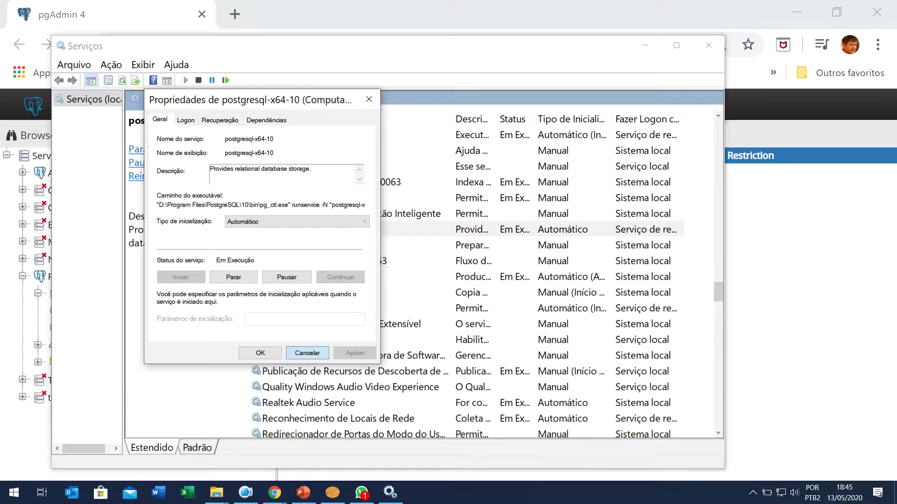
pyautogui.click(307, 353)
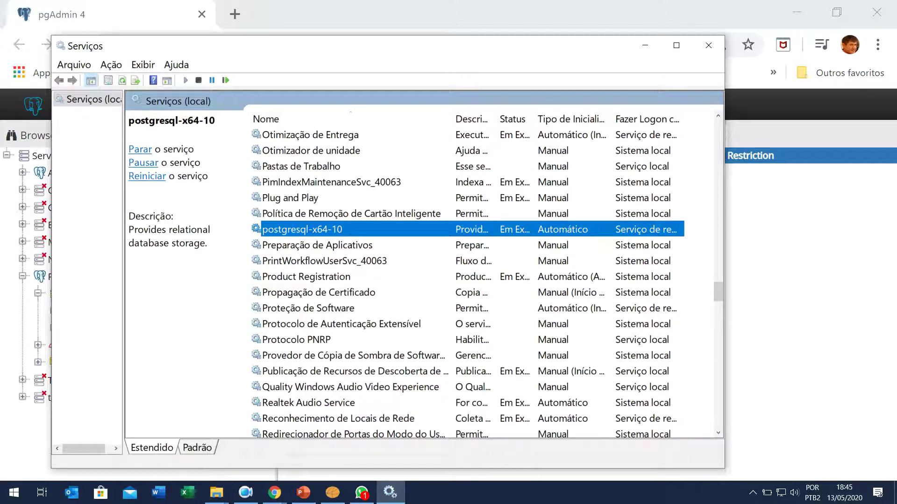
pyautogui.press('super+Down')
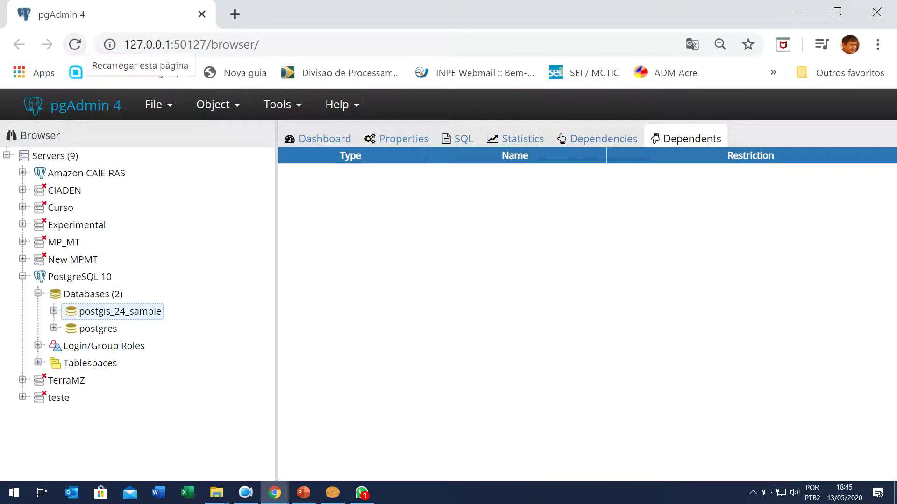
# Step: Refresh the PostgreSQL 10 server so the restored fgeo database appears
pyautogui.click(80, 277)
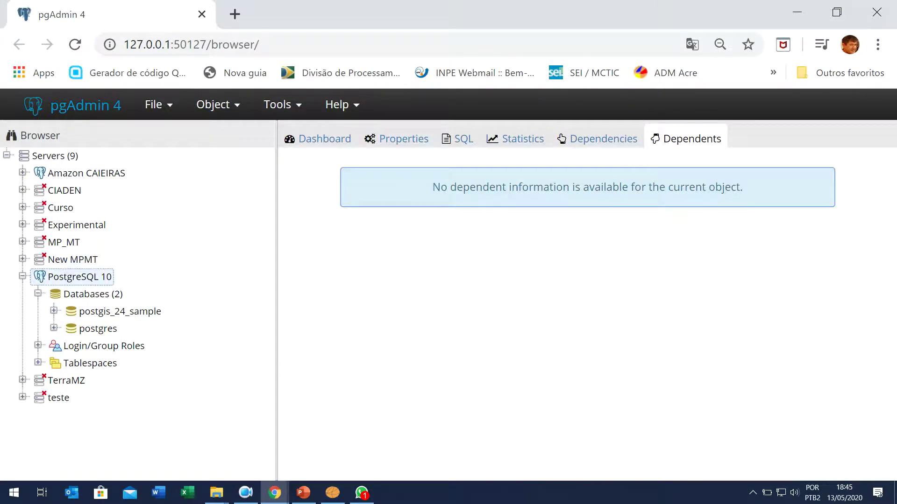
pyautogui.rightClick(82, 280)
pyautogui.click(127, 313)
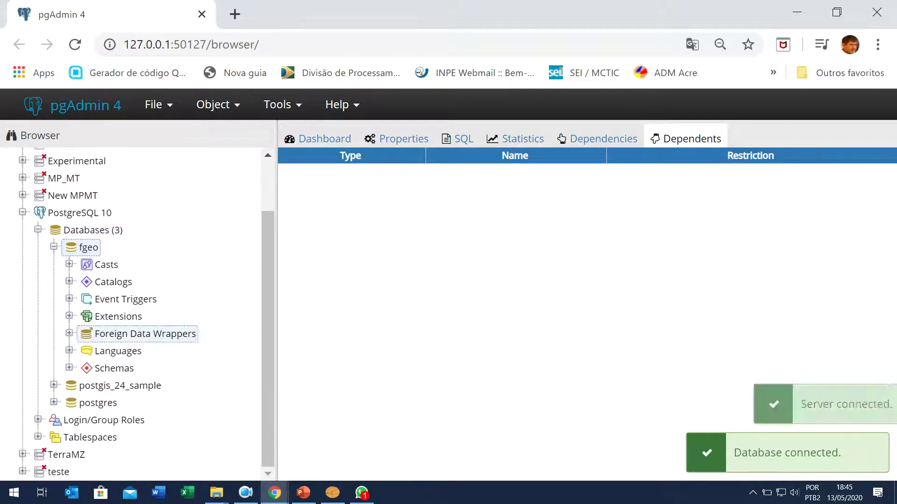
# Step: Expand fgeo's public schema to list its 26 tables, such as buffer1 and cidades
pyautogui.click(69, 368)
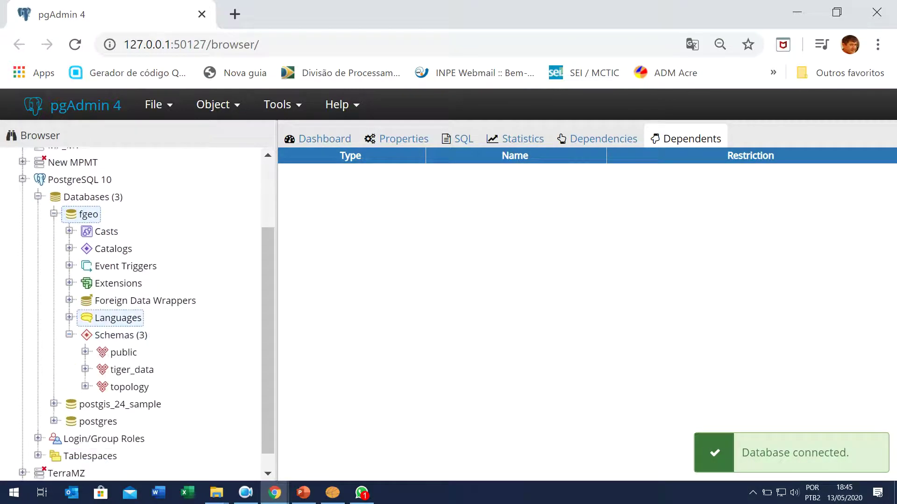
pyautogui.click(123, 353)
pyautogui.press('Right')
pyautogui.press('Down')
pyautogui.press('Down')
pyautogui.press('Down')
pyautogui.press('Down')
pyautogui.press('Down')
pyautogui.press('Down')
pyautogui.press('Down')
pyautogui.press('Down')
pyautogui.press('Down')
pyautogui.press('Down')
pyautogui.press('Down')
pyautogui.press('Down')
pyautogui.press('Down')
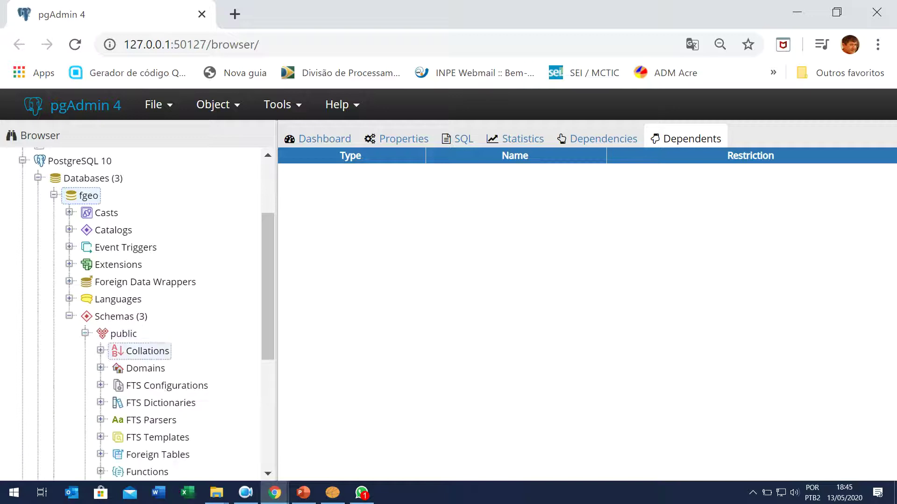
pyautogui.press('Up')
pyautogui.press('Up')
pyautogui.press('Right')
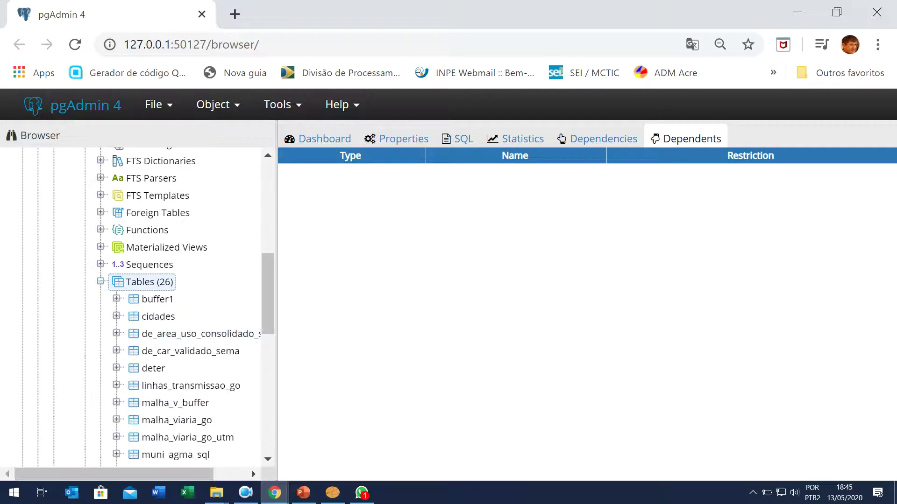
pyautogui.moveTo(277, 299); pyautogui.dragTo(320, 299)
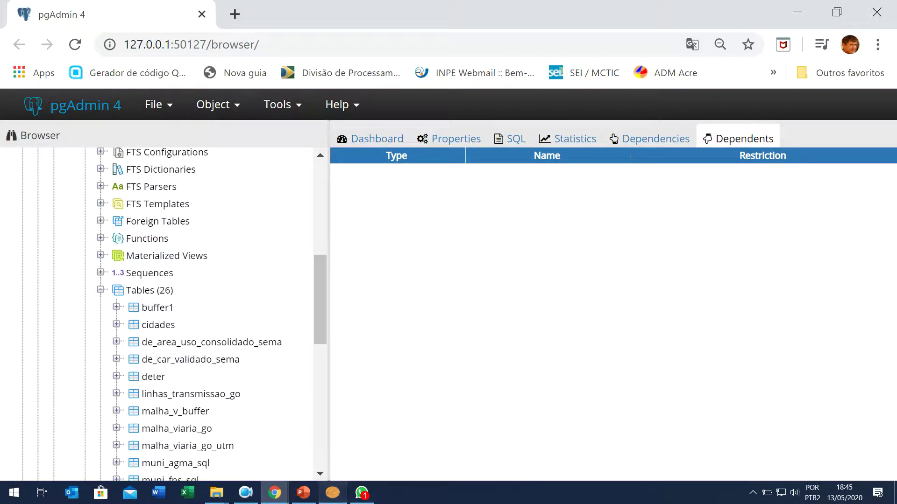
pyautogui.click(332, 493)
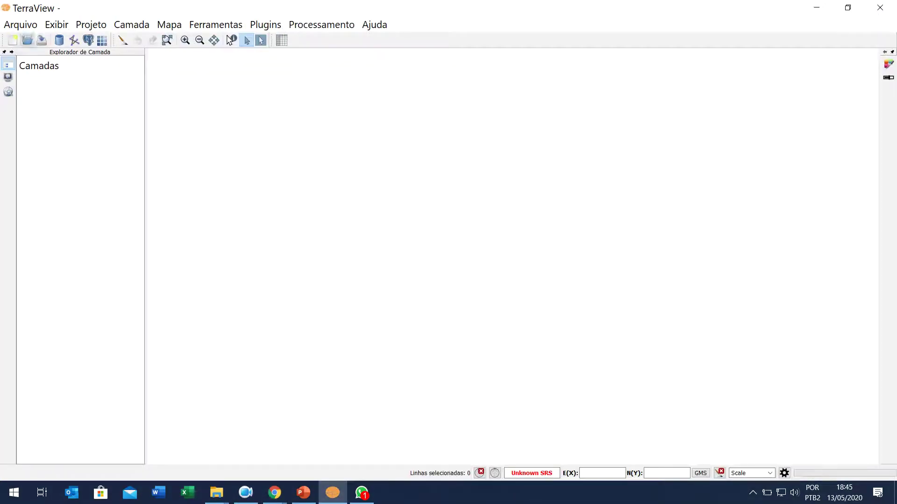
# Step: Create a PostGIS connection titled 'Banco Fgeo' for localhost:5432, user postgres, with its password
pyautogui.click(27, 40)
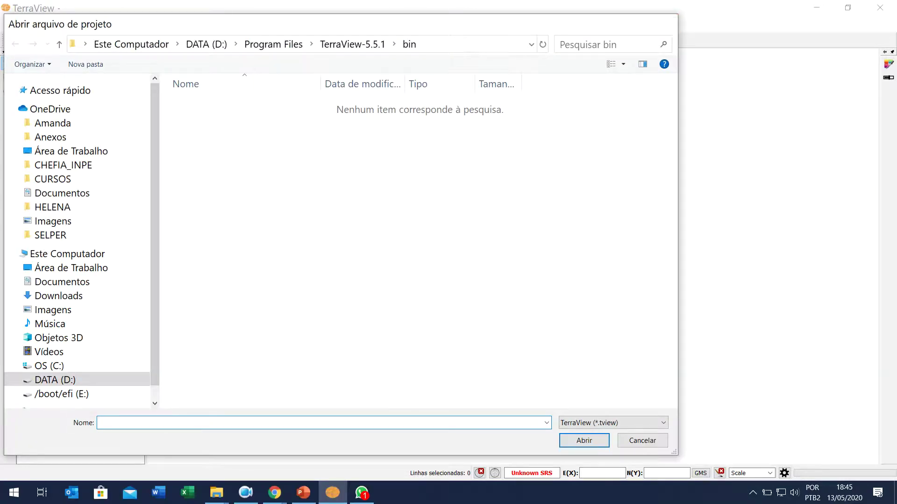
pyautogui.click(667, 23)
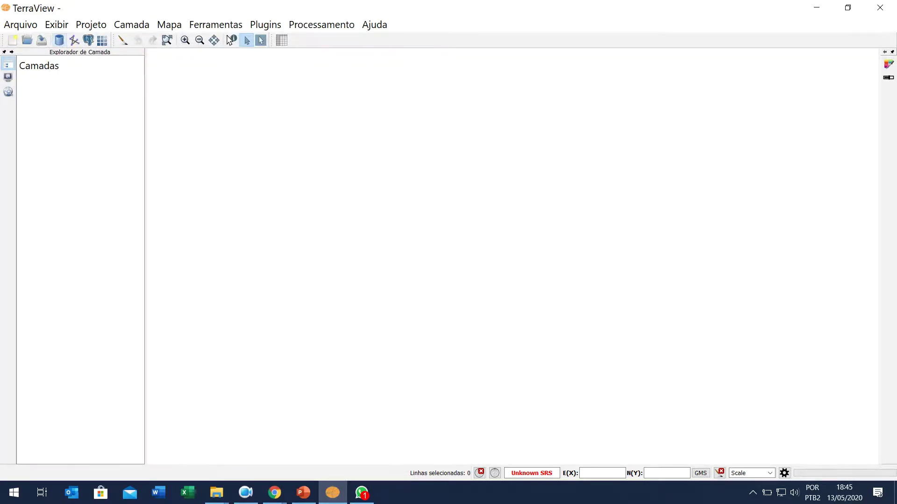
pyautogui.click(59, 40)
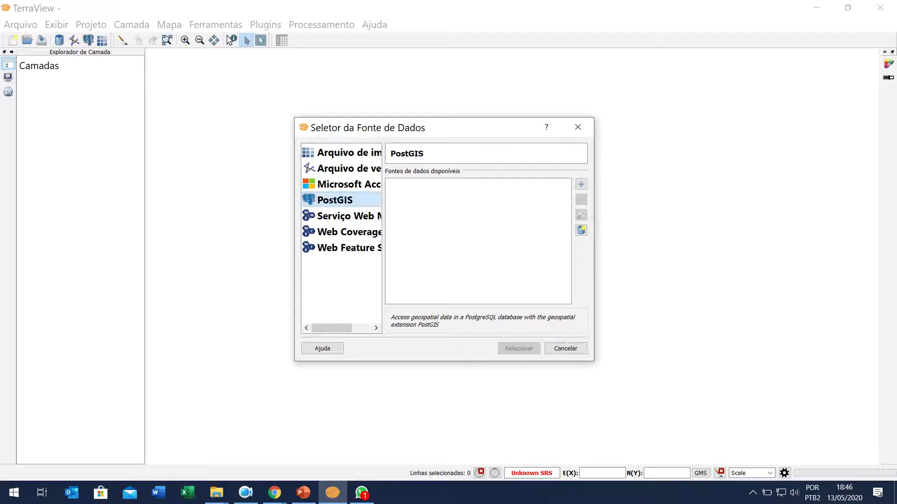
pyautogui.click(581, 184)
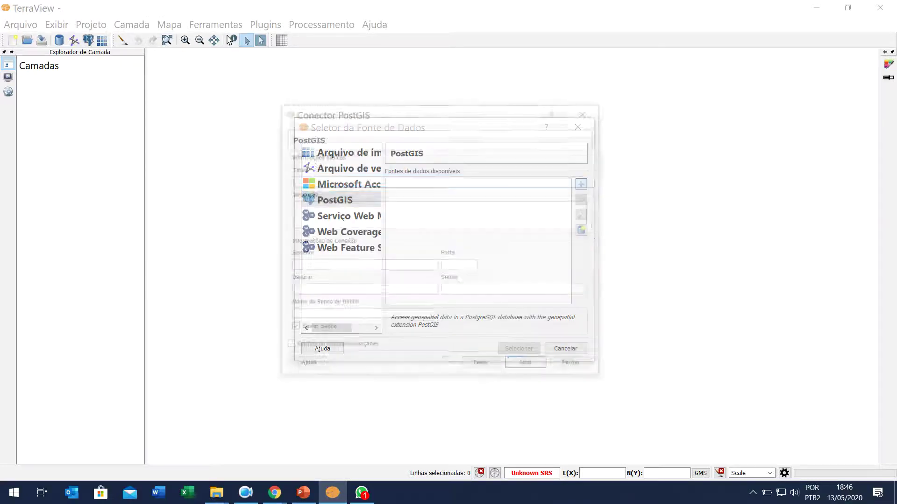
pyautogui.write('B')
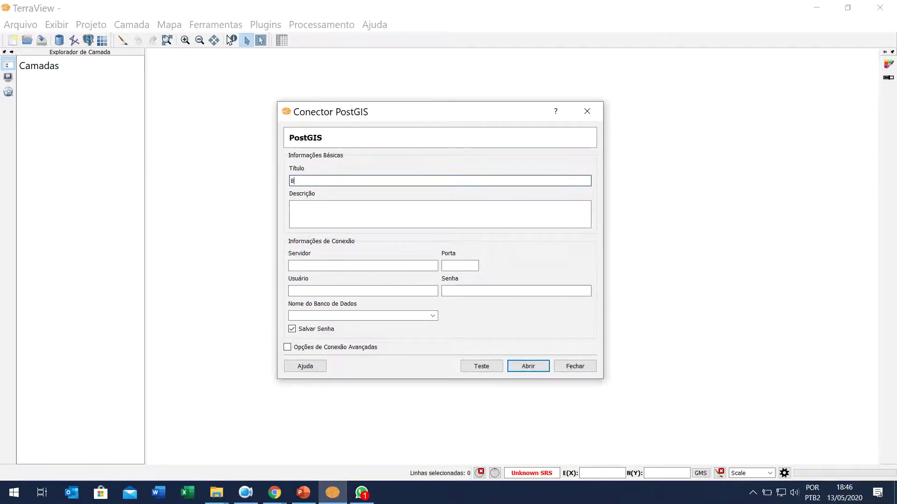
pyautogui.write('anco Fgeo')
pyautogui.click(292, 206)
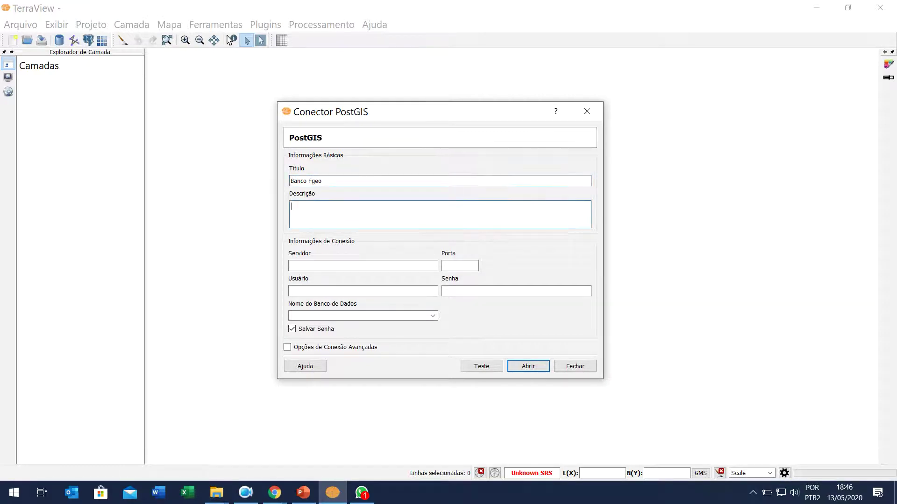
pyautogui.click(327, 266)
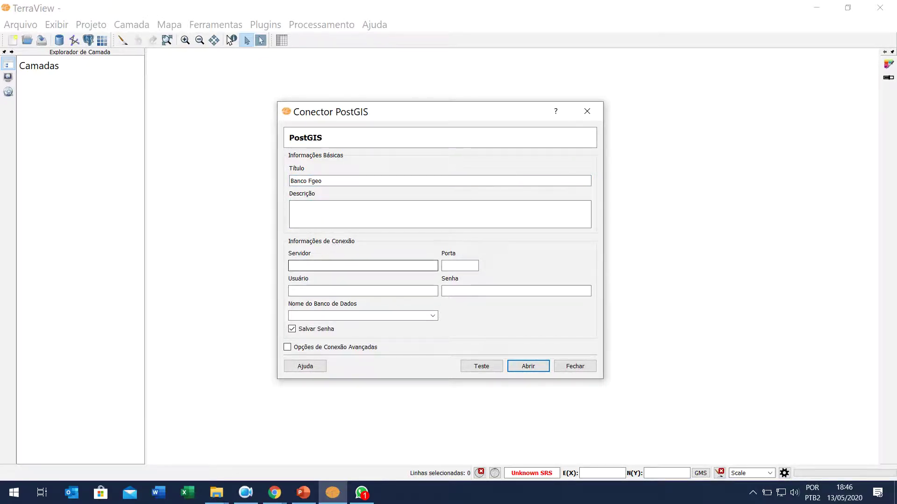
pyautogui.write('localhost')
pyautogui.click(460, 266)
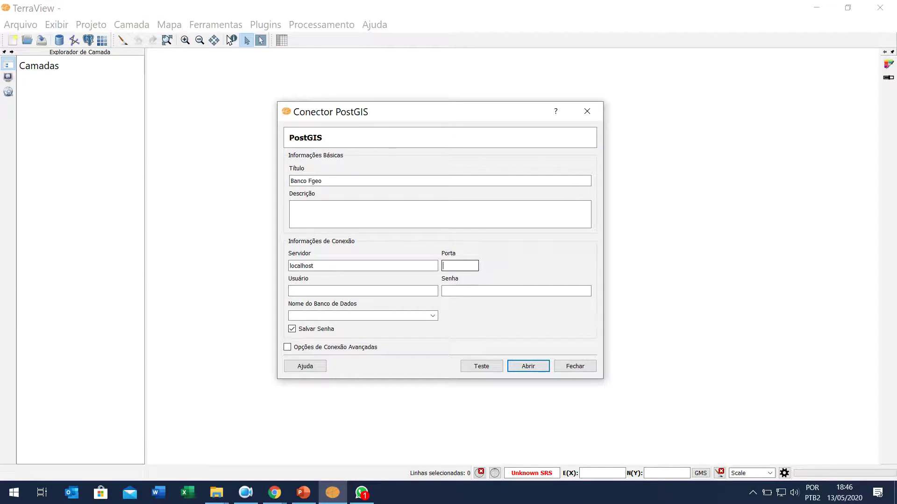
pyautogui.write('5432')
pyautogui.click(327, 291)
pyautogui.write('p')
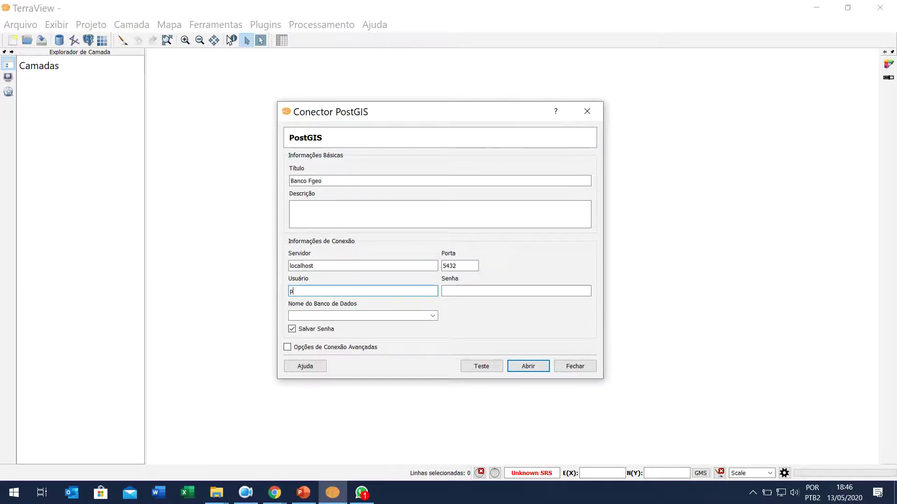
pyautogui.write('ostgres')
pyautogui.click(516, 291)
pyautogui.write('1234')
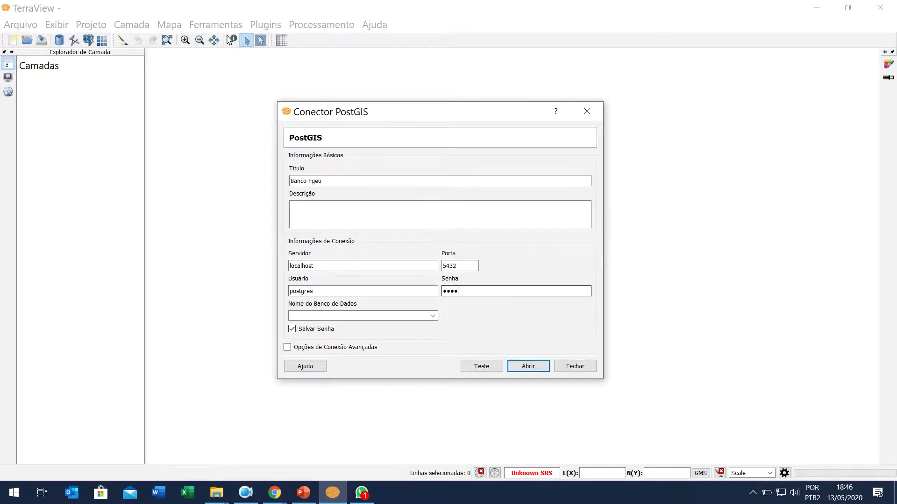
pyautogui.write('5678')
# Step: Select the fgeo database, test the connection successfully, and open the Banco Fgeo data source
pyautogui.press('Tab')
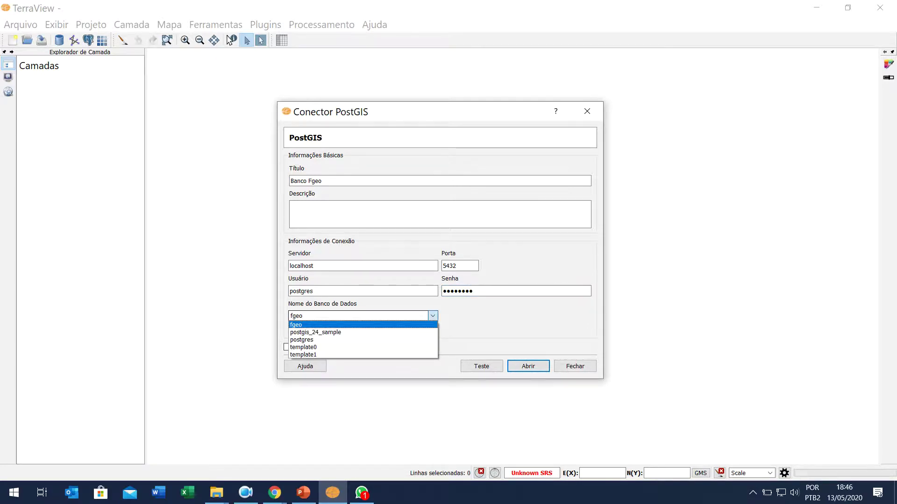
pyautogui.press('Return')
pyautogui.press('Tab')
pyautogui.press('Tab')
pyautogui.press('Tab')
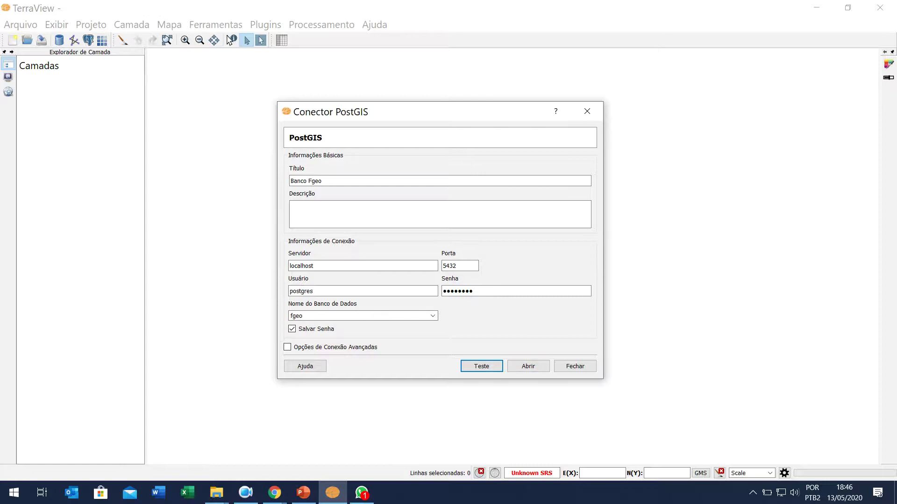
pyautogui.press('Return')
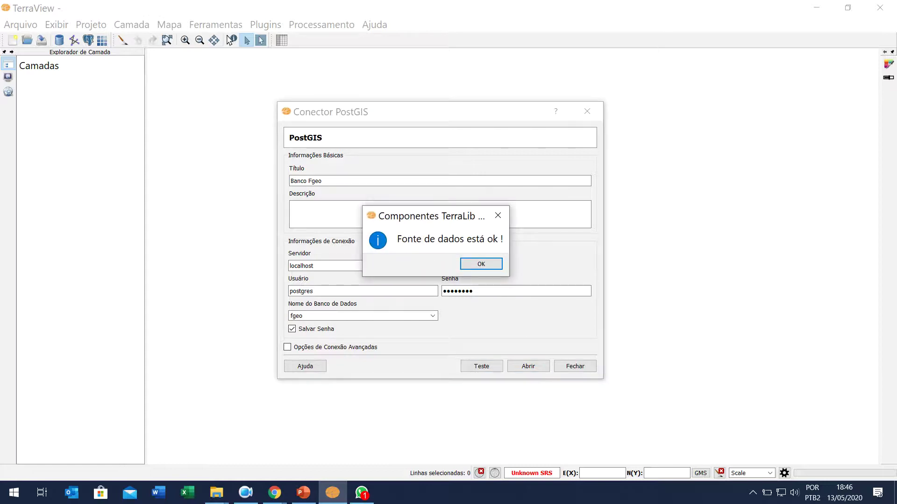
pyautogui.press('Return')
pyautogui.press('Tab')
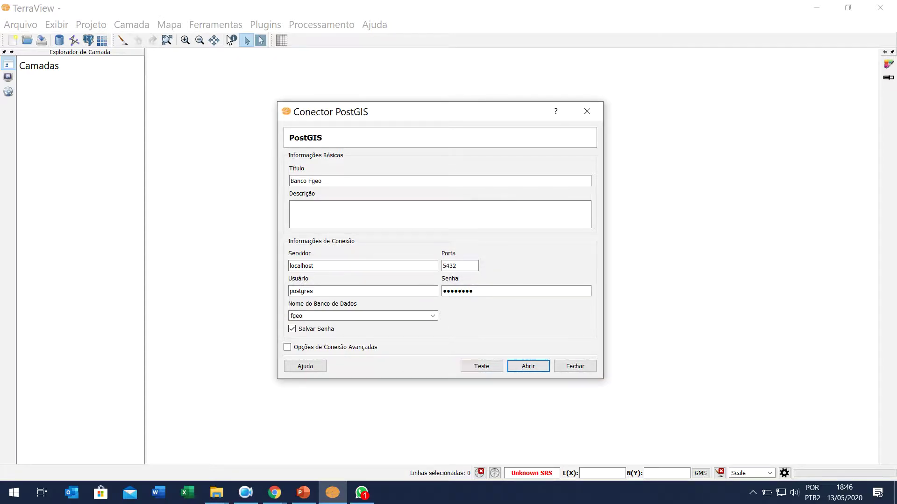
pyautogui.press('Return')
pyautogui.press('Return')
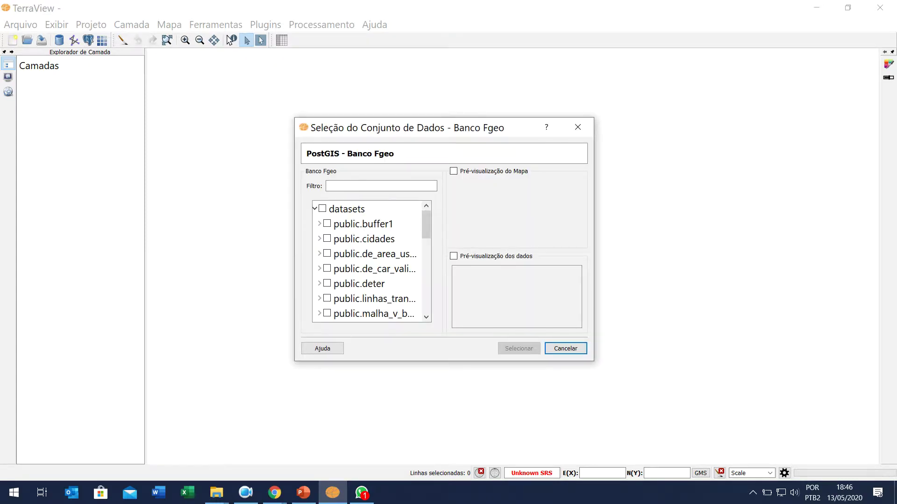
# Step: Add public.malha_viaria_go and public.municipio_go as layers and zoom the map to their extent
pyautogui.moveTo(593, 360); pyautogui.dragTo(780, 447)
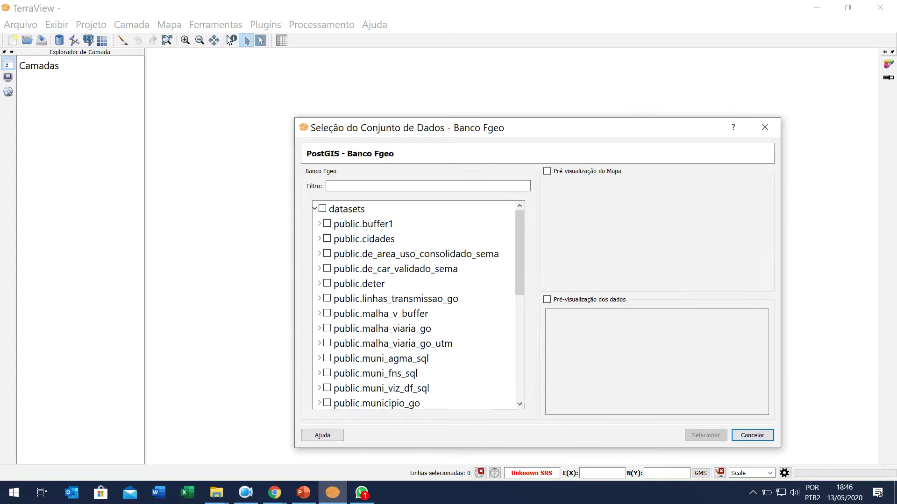
pyautogui.click(327, 328)
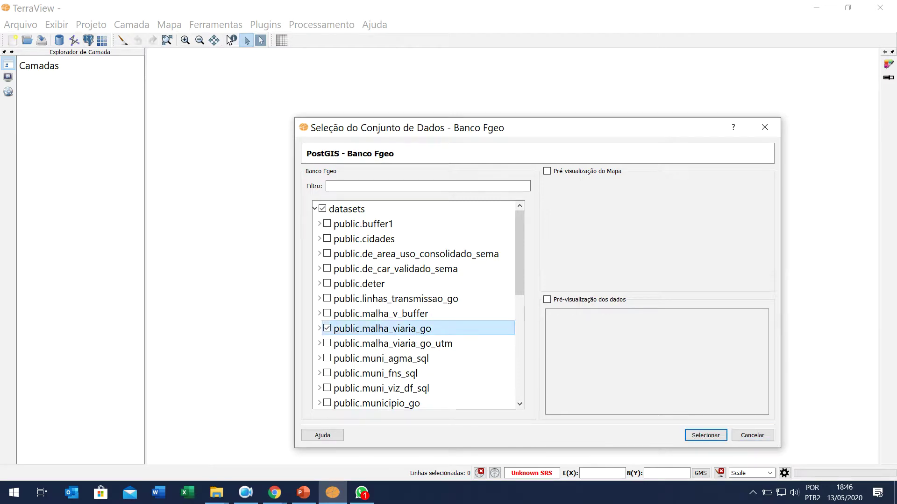
pyautogui.scroll(-1, 418, 388)
pyautogui.click(327, 359)
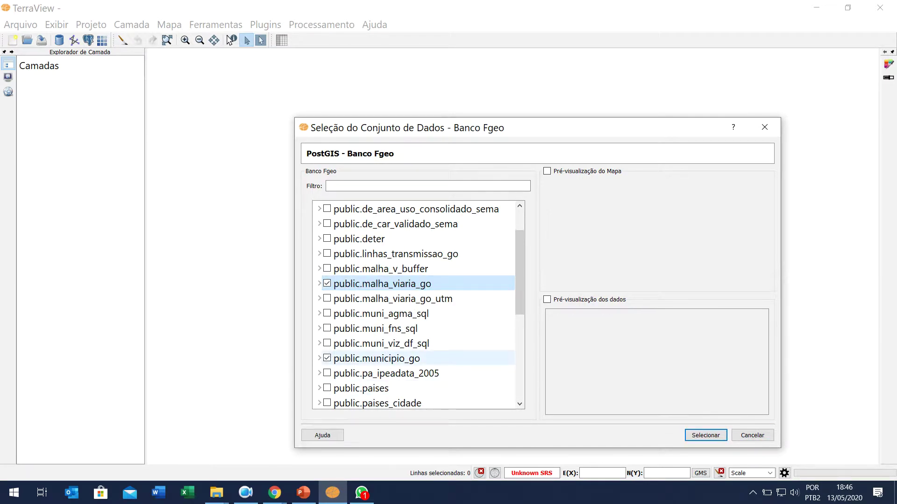
pyautogui.click(705, 435)
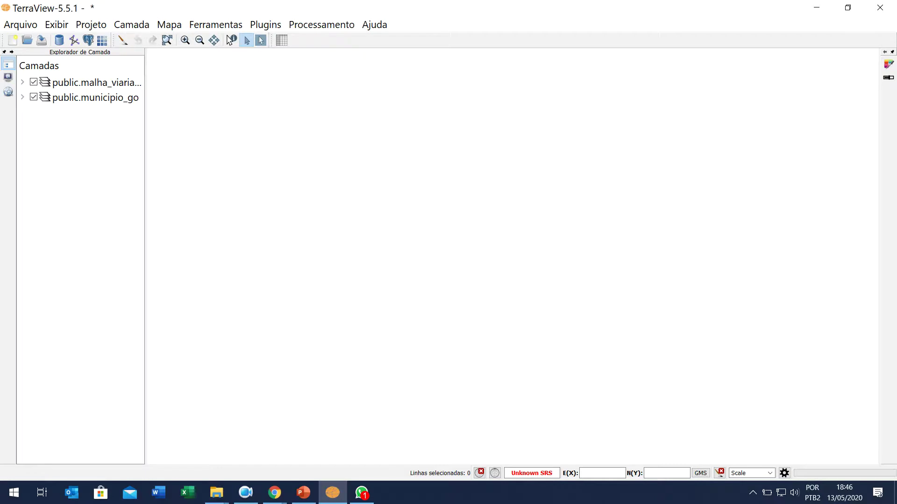
pyautogui.click(168, 40)
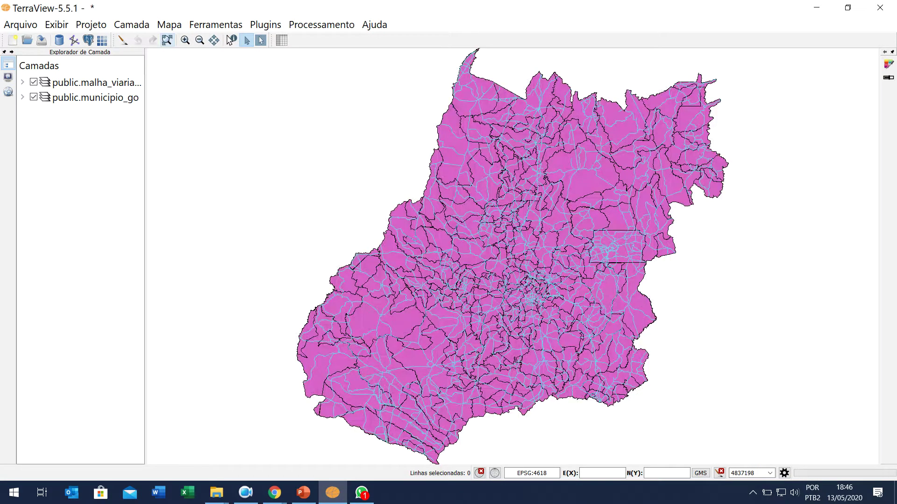